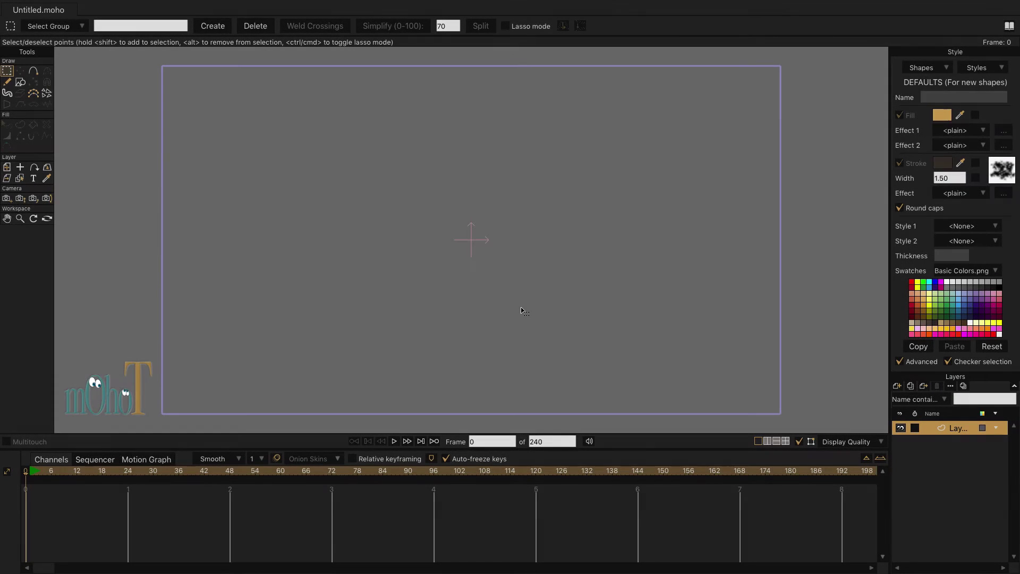
Rename the existing vector layer as Worm and add a new vector layer named Ground.
double_click(956, 428)
type("Worm")
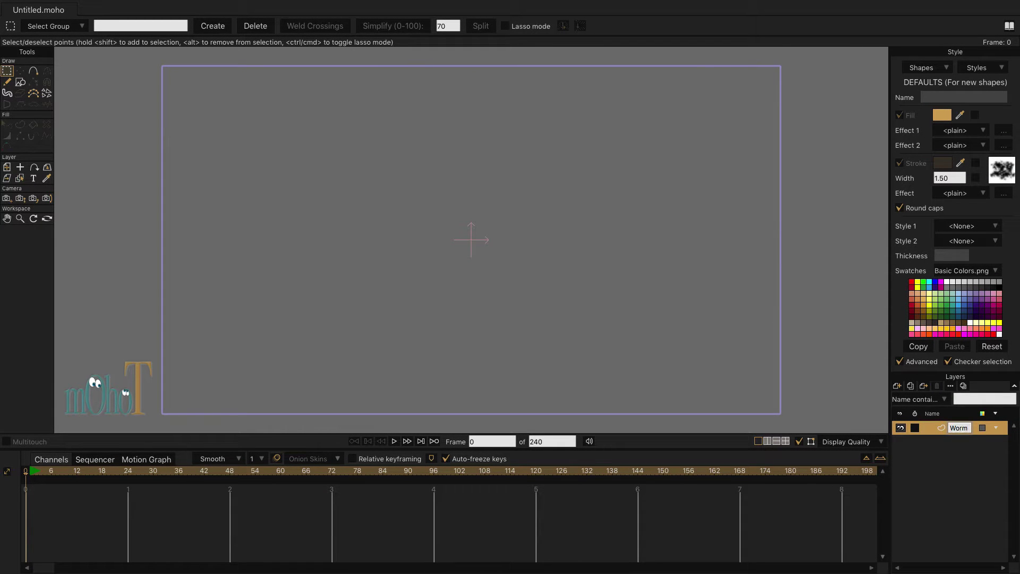
key("Return")
left_click(897, 385)
left_click(906, 398)
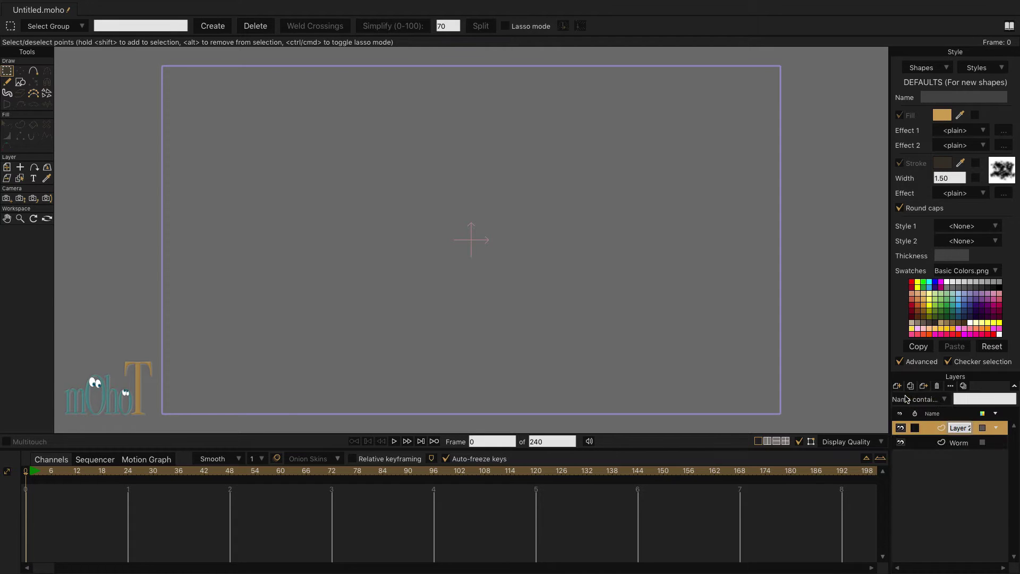
type("Ground")
key("Return")
Add a bone layer named Bone above the other layers.
left_click(901, 388)
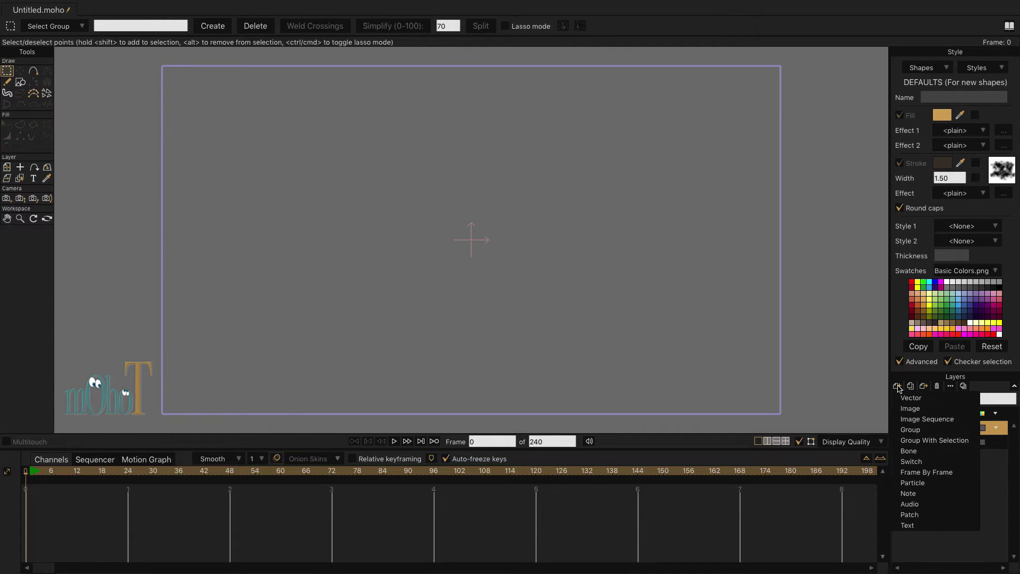
left_click(913, 451)
type("Bone")
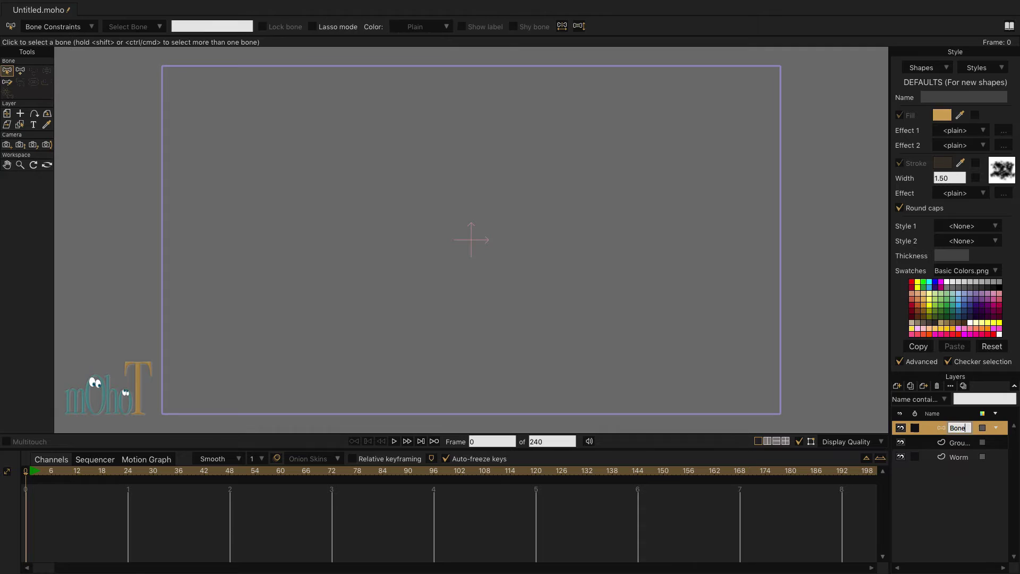
key("Return")
Draw a straight horizontal line across the lower part of the frame on the Ground layer.
left_click(953, 444)
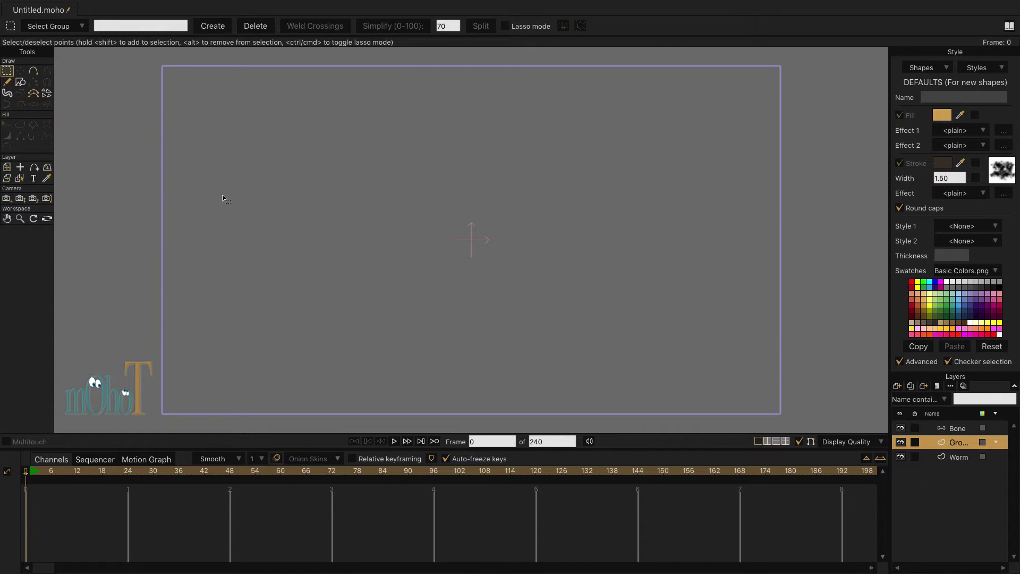
left_click(33, 72)
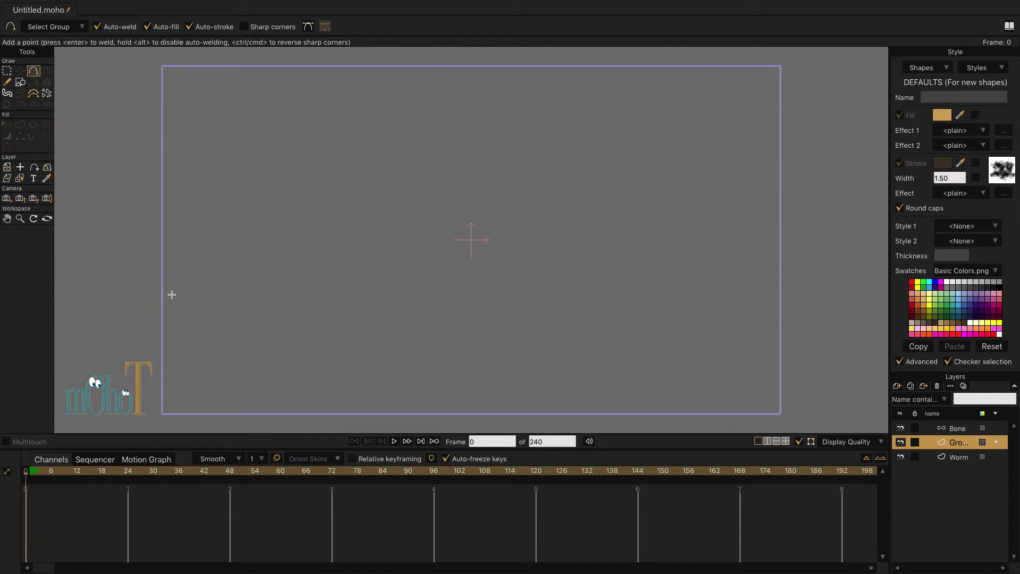
left_click_drag(171, 294, 768, 294)
left_click(34, 126)
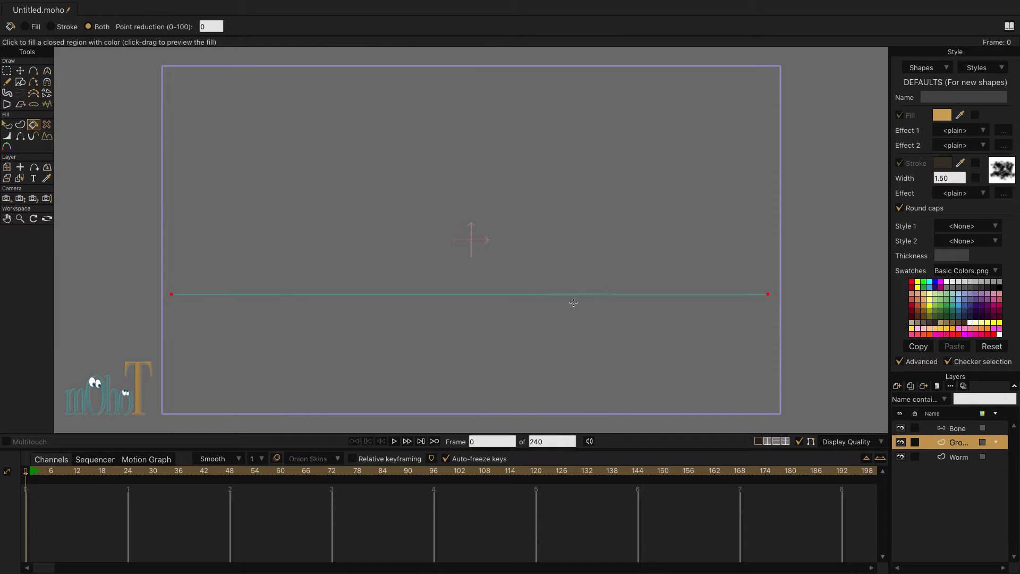
On the Bone layer, place five evenly spaced point bones in a row just above the left end of the ground line.
scroll(473, 293, "up", 10)
scroll(473, 294, "down", 4)
scroll(470, 405, "up", 1)
scroll(470, 405, "down", 9)
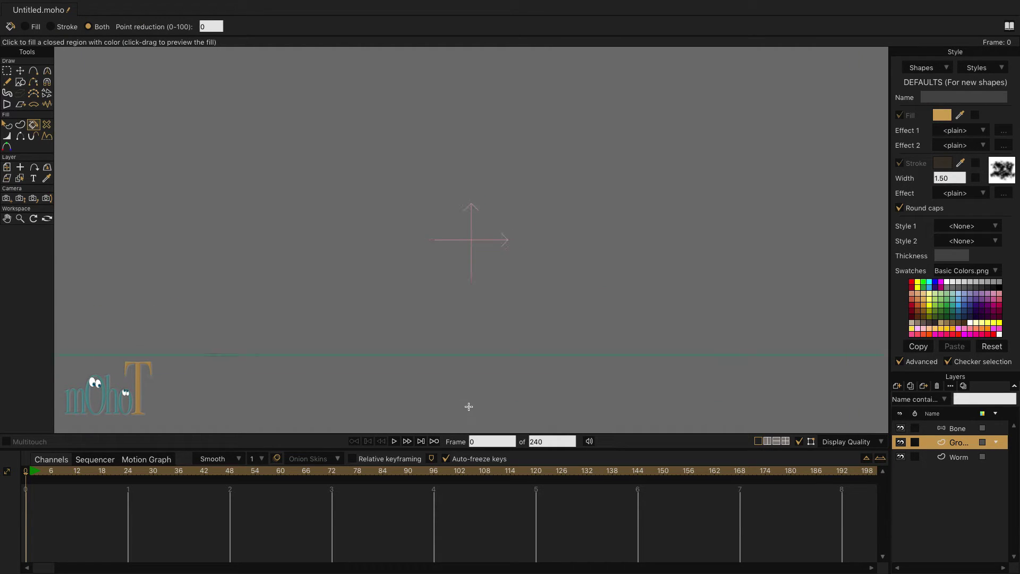
scroll(477, 384, "up", 1)
left_click(958, 429)
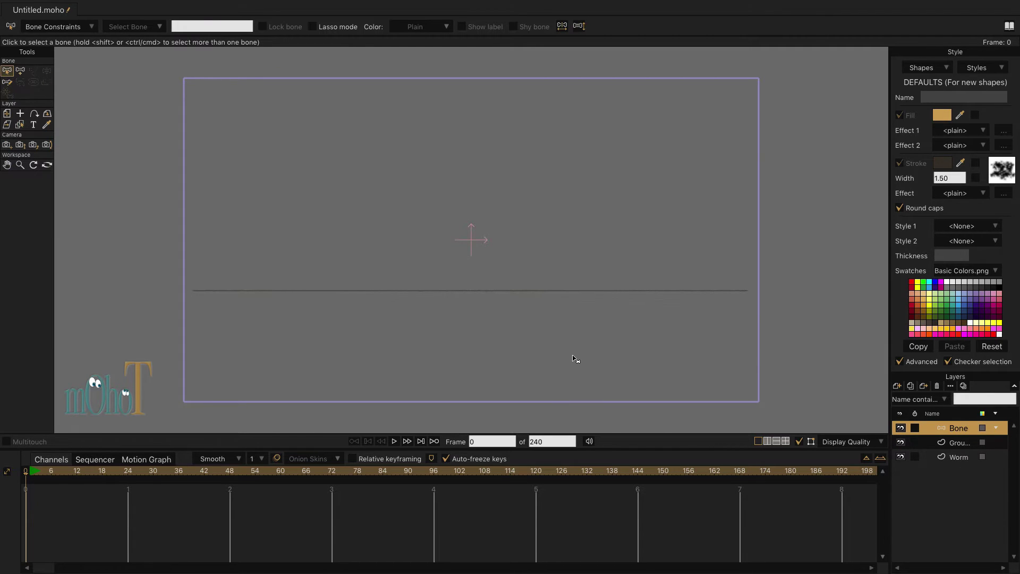
left_click(20, 71)
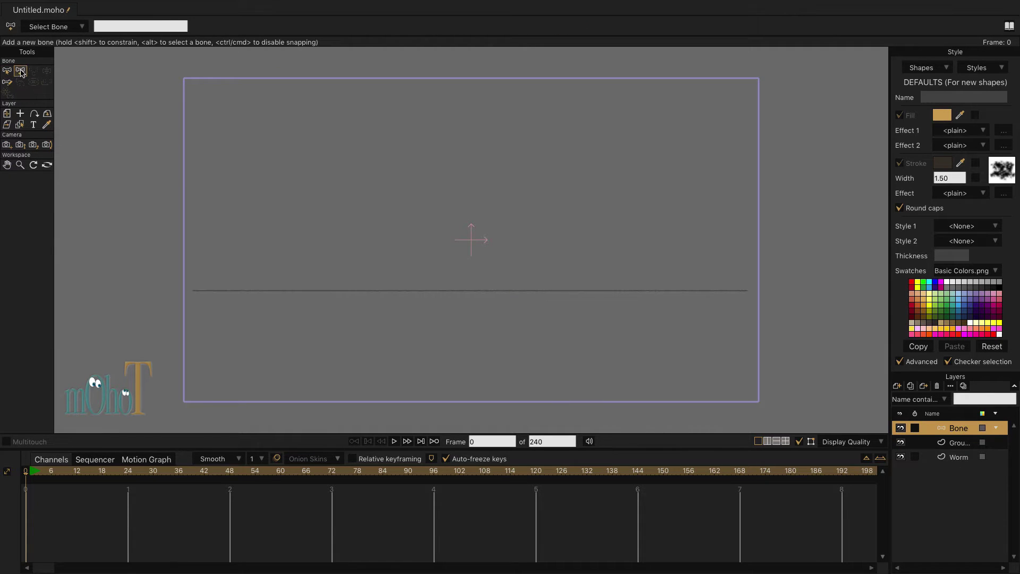
left_click(202, 281)
left_click(225, 280)
left_click(247, 280)
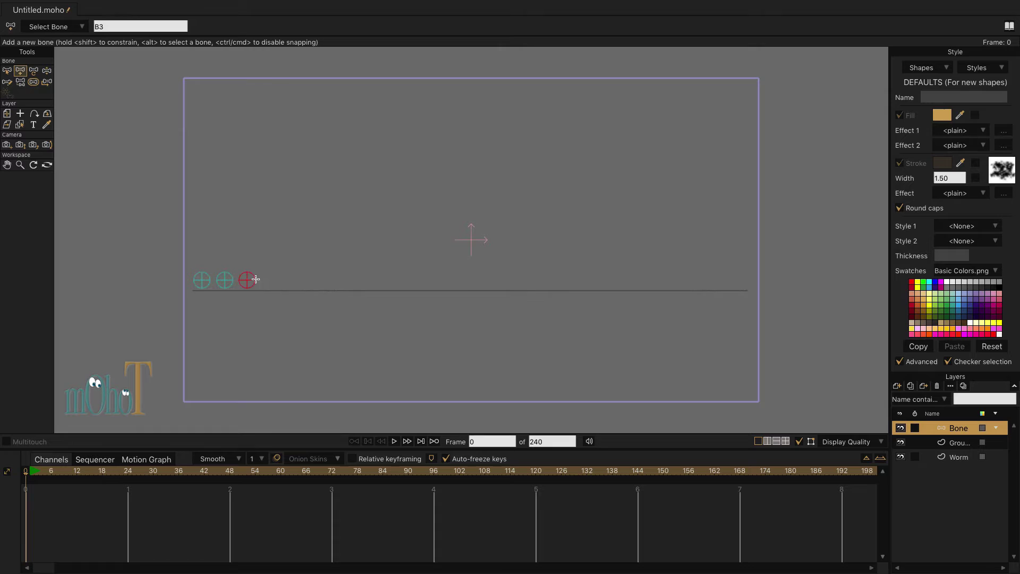
left_click(272, 279)
left_click(296, 279)
Select all five point bones and set their bone strength to about 0.77 so their influence areas slightly overlap.
scroll(255, 278, "up", 4)
left_click_drag(161, 255, 456, 226)
scroll(426, 234, "up", 3)
scroll(423, 235, "down", 1)
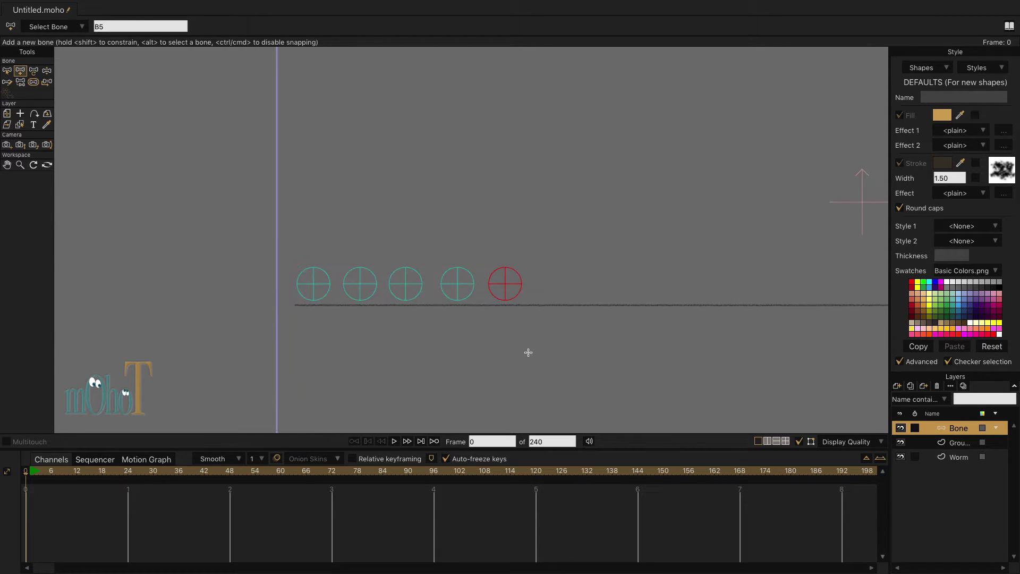
key("ctrl+a")
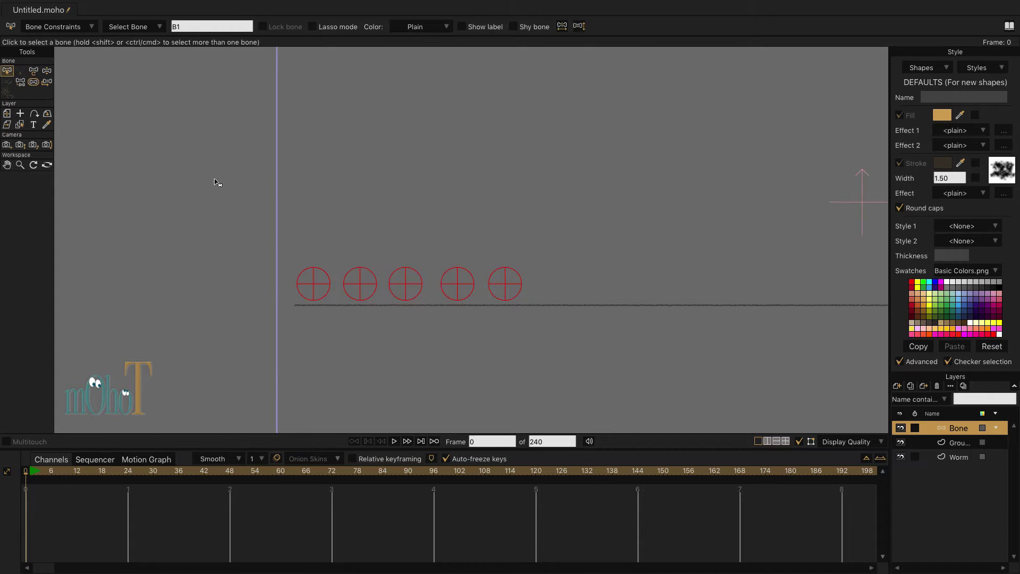
left_click(34, 82)
left_click_drag(456, 351, 437, 351)
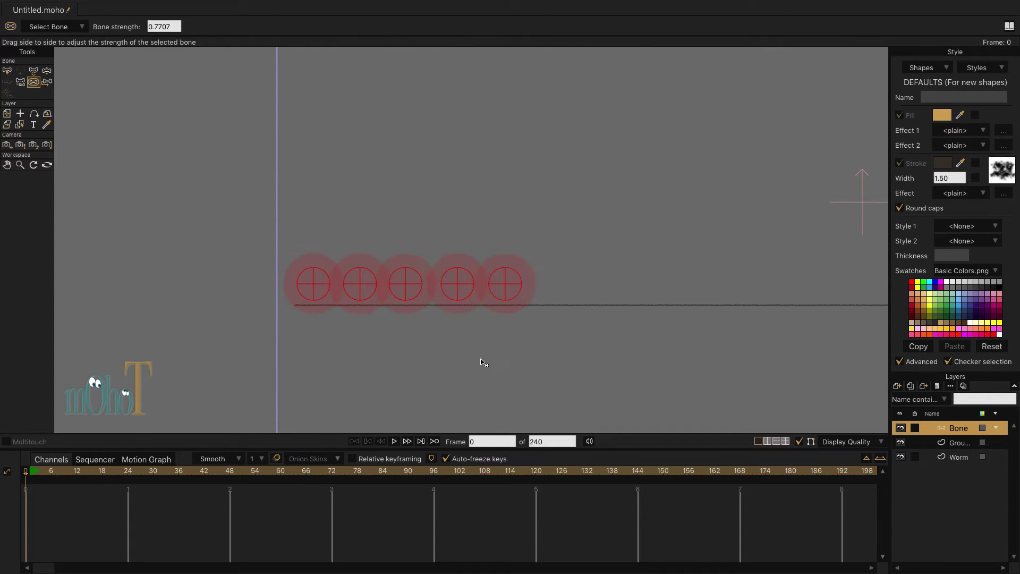
Nest the Worm layer inside the Bone layer and draw a closed, elongated worm outline around the five point bones.
left_click_drag(956, 461, 956, 432)
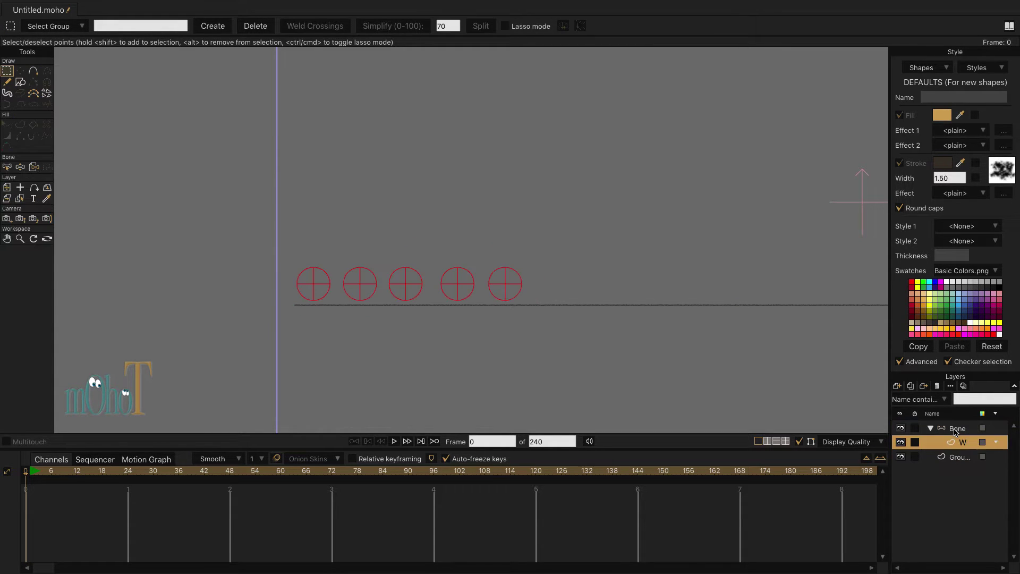
left_click(33, 71)
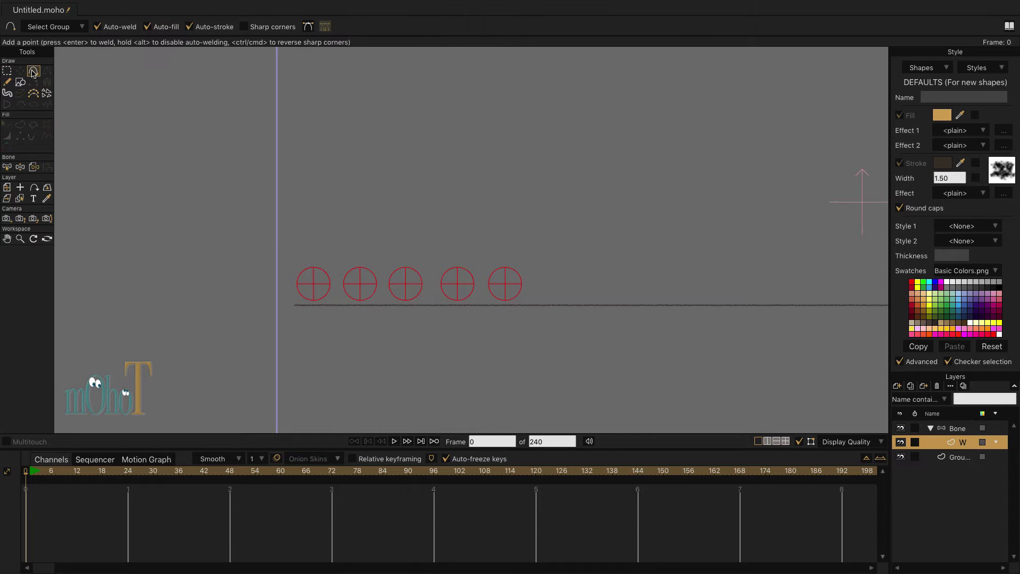
scroll(388, 299, "up", 2)
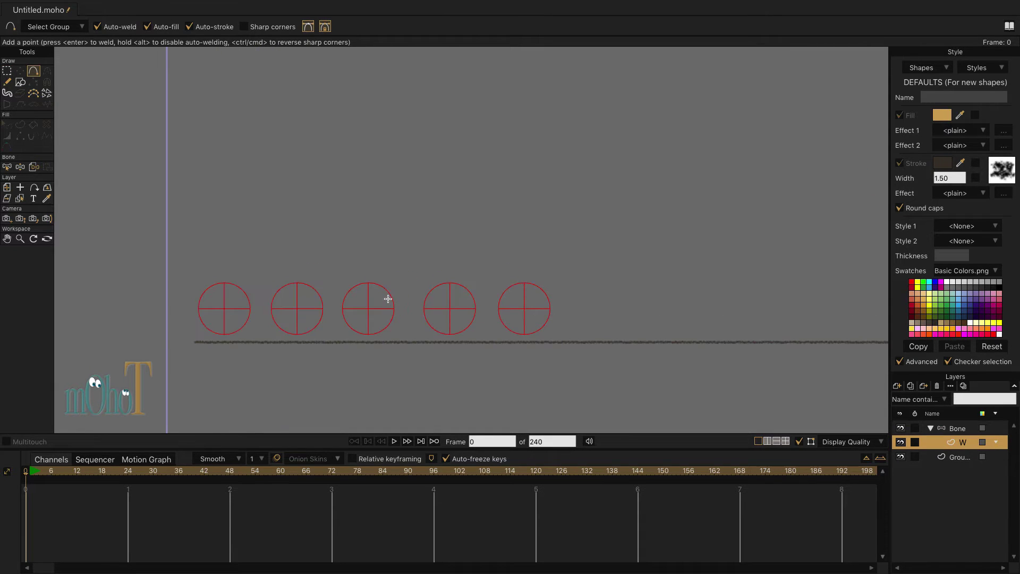
left_click_drag(367, 282, 414, 284)
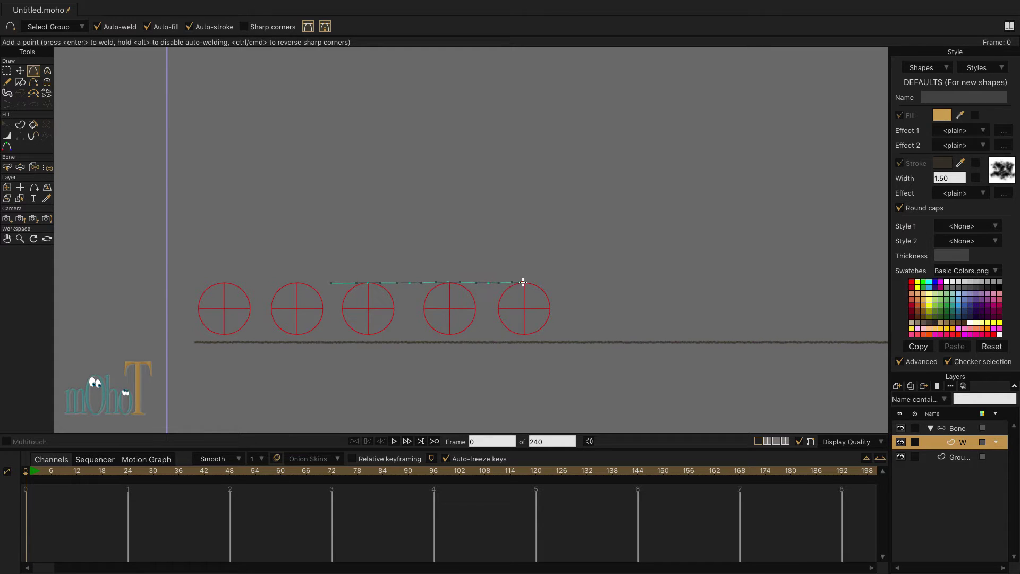
left_click(565, 312)
left_click(541, 339)
left_click_drag(493, 340, 503, 337)
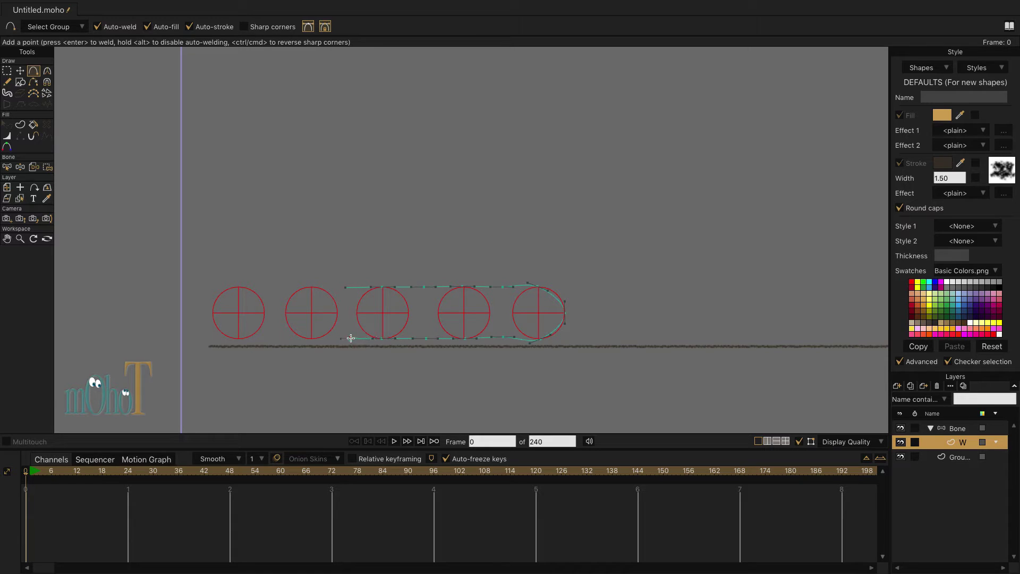
mouse_move(238, 339)
left_mouse_down()
mouse_move(210, 314)
mouse_move(213, 297)
mouse_move(250, 287)
left_mouse_up()
left_click_drag(338, 289, 344, 287)
Adjust the outline points at both ends of the worm to give it rounder ends.
left_click(20, 71)
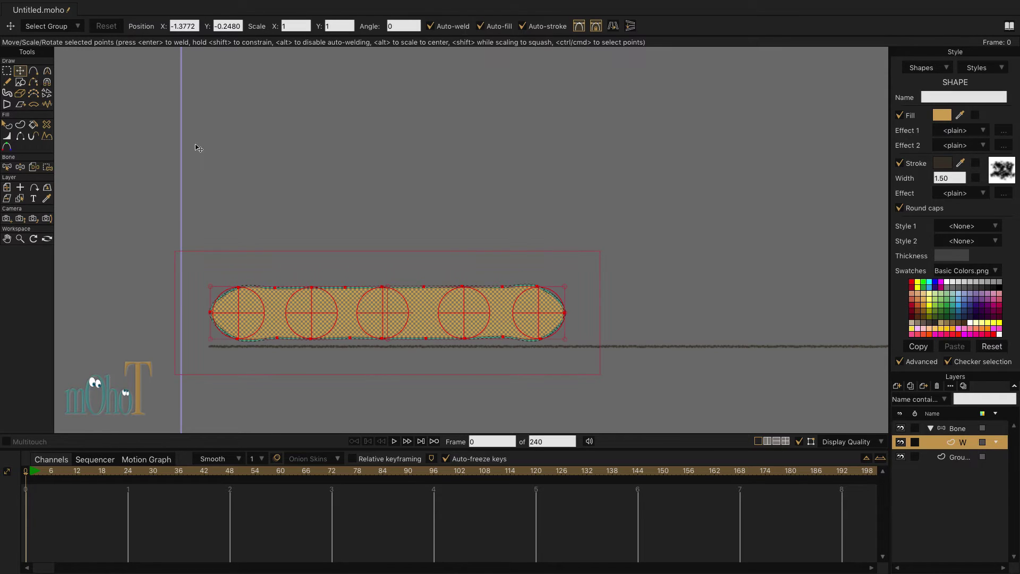
left_click(415, 197)
left_click(231, 293)
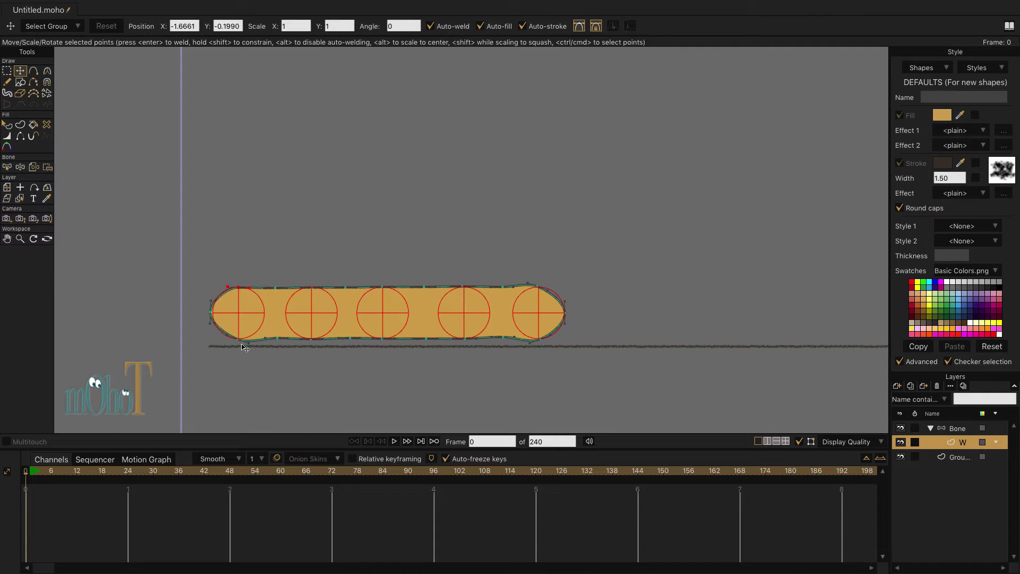
left_click(231, 339)
left_click_drag(547, 291, 541, 283)
left_click_drag(550, 334, 552, 337)
left_click(552, 339)
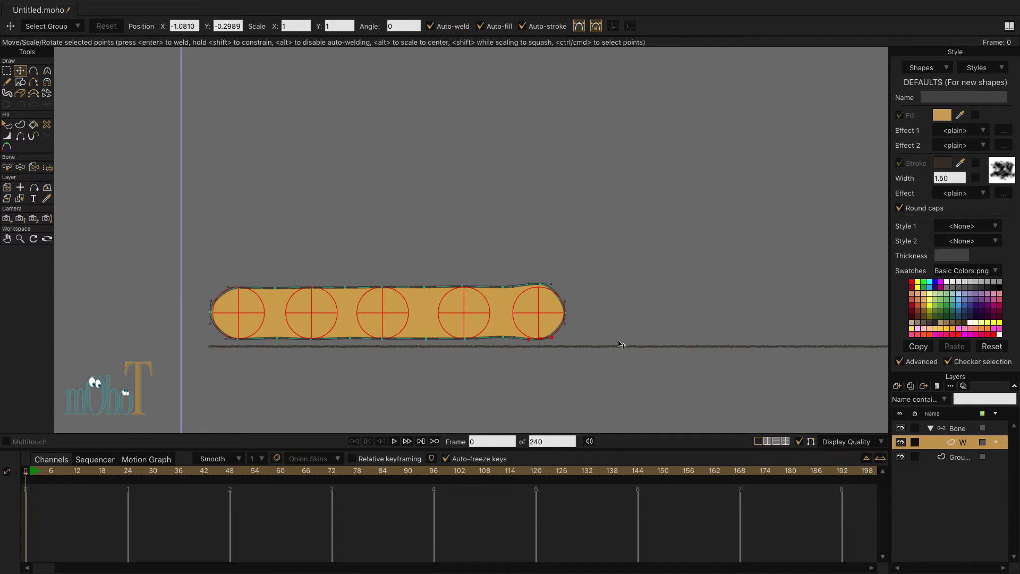
Move all five bones down onto the ground line and shift the whole worm shape down to match them.
left_click(954, 430)
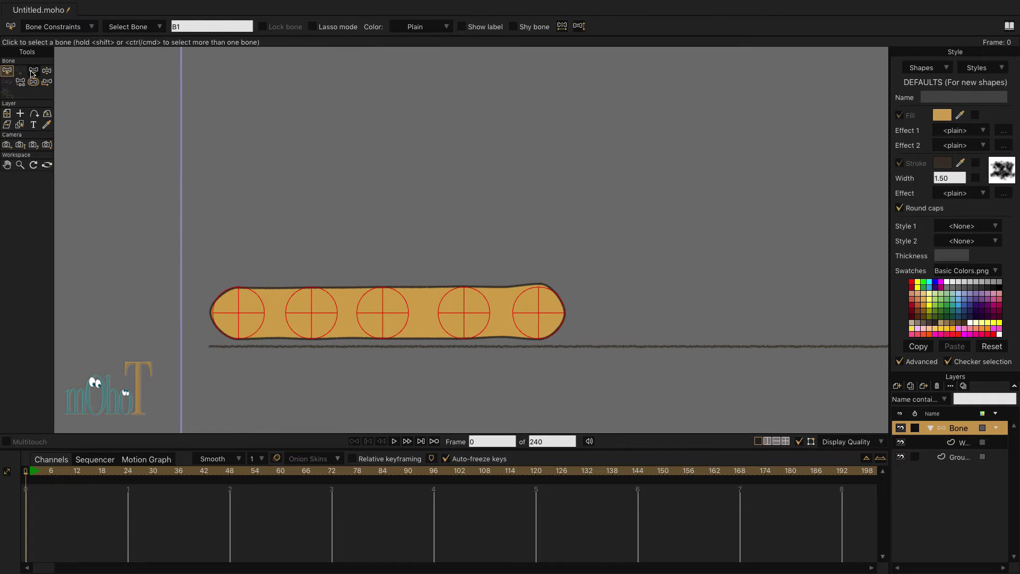
key("t")
mouse_move(382, 313)
left_mouse_down()
mouse_move(372, 321)
mouse_move(380, 312)
left_mouse_up()
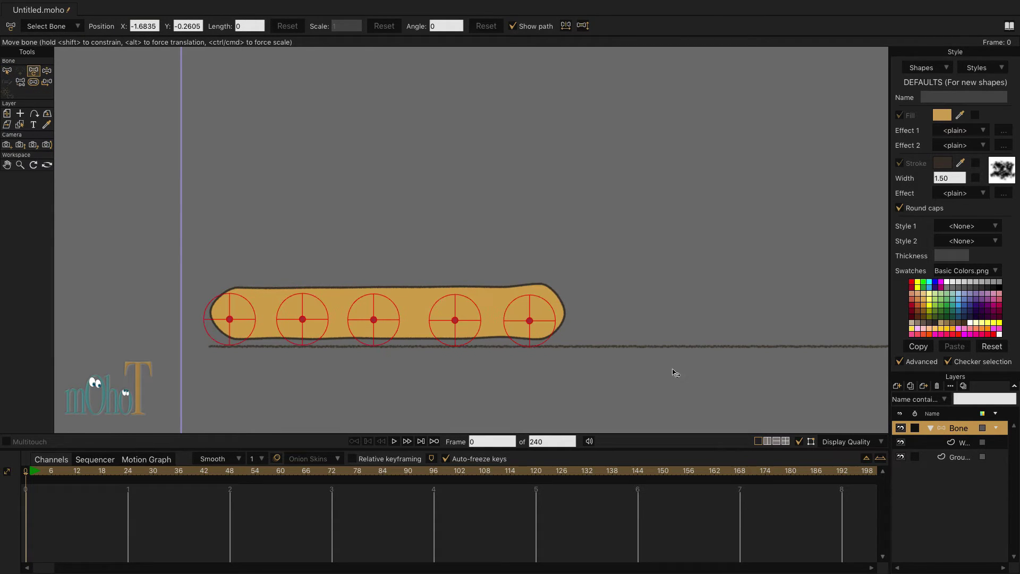
left_click(973, 442)
key("t")
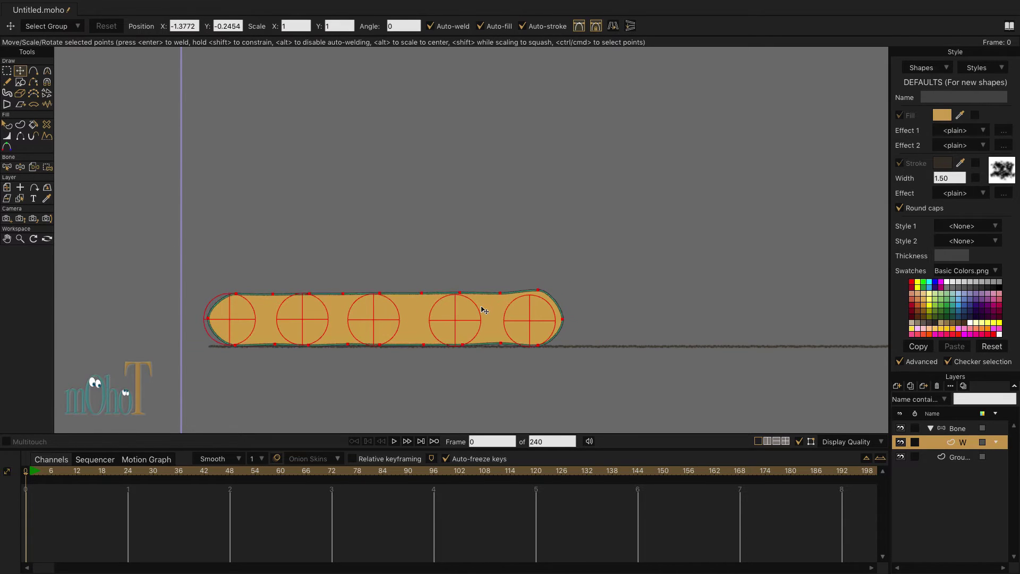
Switch to the Bone layer with the bone transform tool and go to frame 1.
left_click(951, 431)
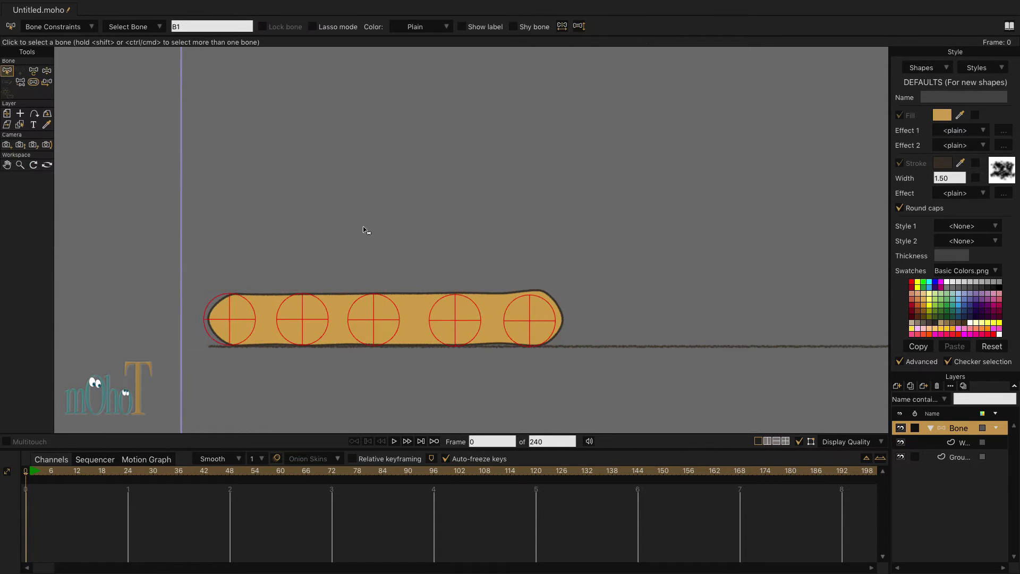
left_click(35, 73)
left_click(31, 471)
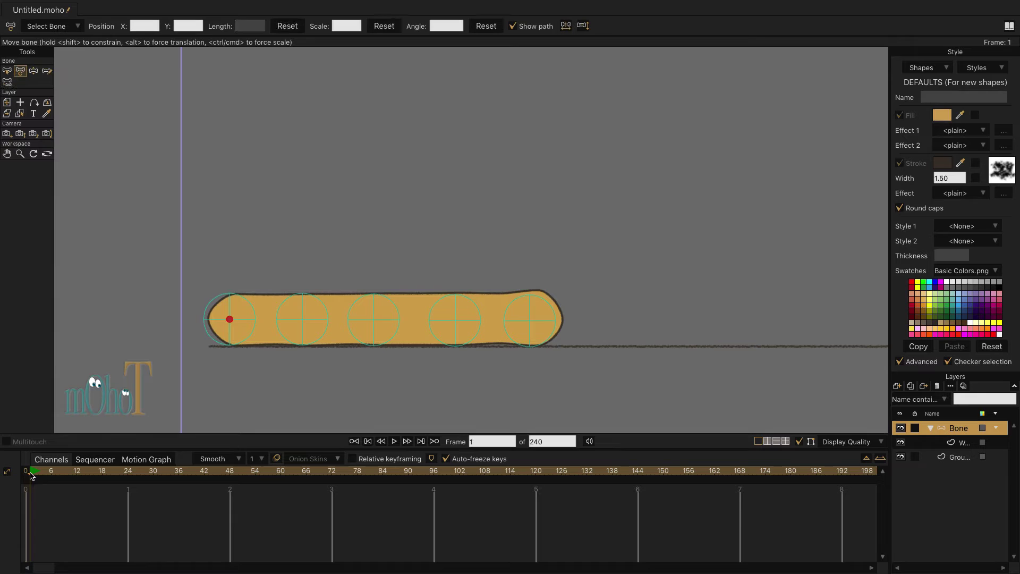
Try to arch the worm on frame 1 by raising the middle and fourth bones, lowering the head bone and pulling the two tail bones forward.
left_click_drag(374, 322, 393, 187)
left_click_drag(454, 319, 451, 258)
left_click_drag(530, 321, 528, 345)
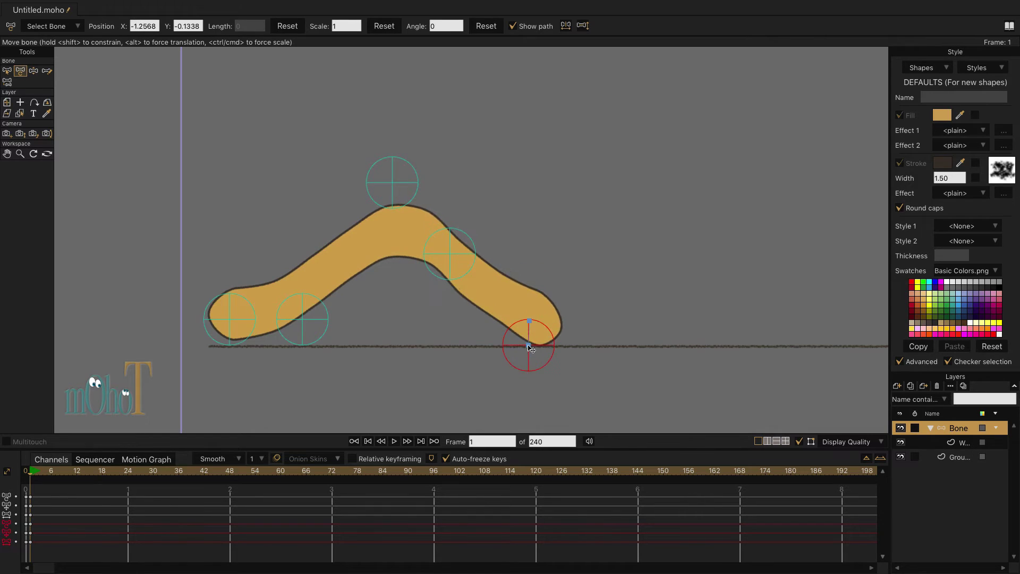
left_click_drag(303, 319, 366, 324)
left_click_drag(229, 319, 283, 328)
Undo all the bone moves made on frame 1.
key("ctrl+z")
key("ctrl+z")
key("ctrl+z")
key("ctrl+z")
key("ctrl+z")
key("ctrl+z")
key("ctrl+z")
key("ctrl+z")
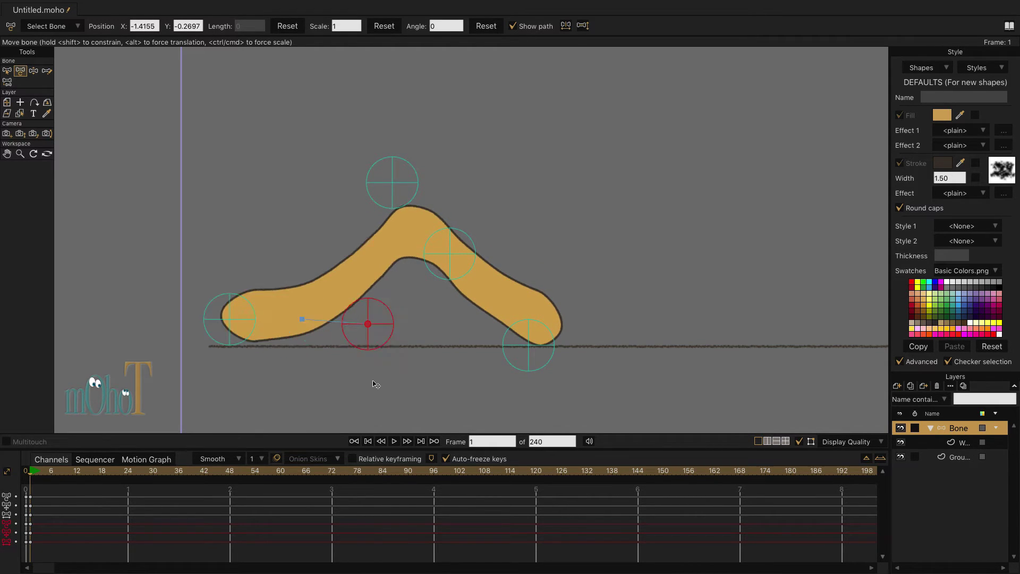
Key the flat pose at frame 1, and at frame 12 raise the middle bone and pull the two tail-end bones forward.
left_click(373, 320)
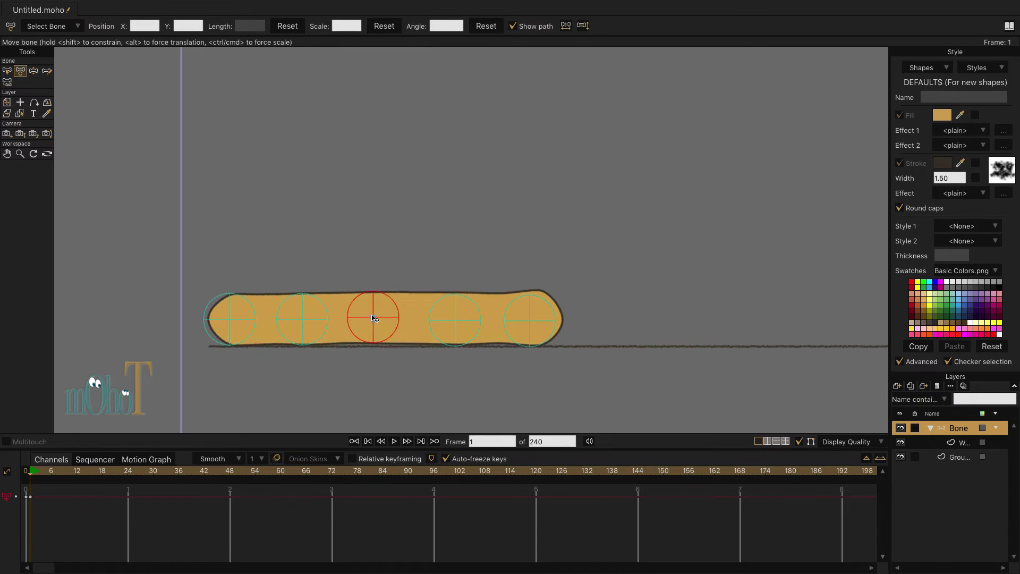
left_click_drag(31, 476, 76, 472)
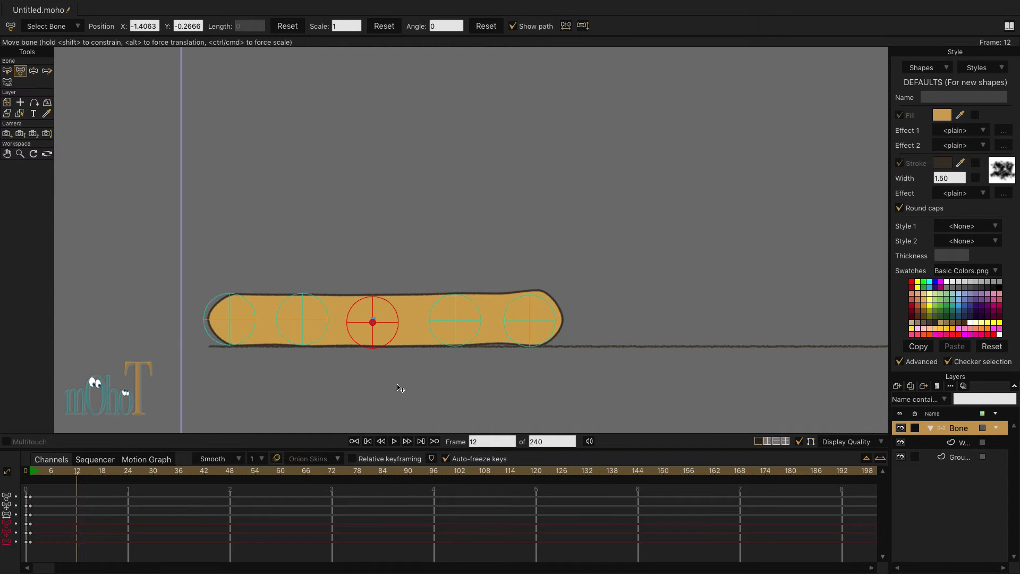
left_click_drag(374, 324, 439, 190)
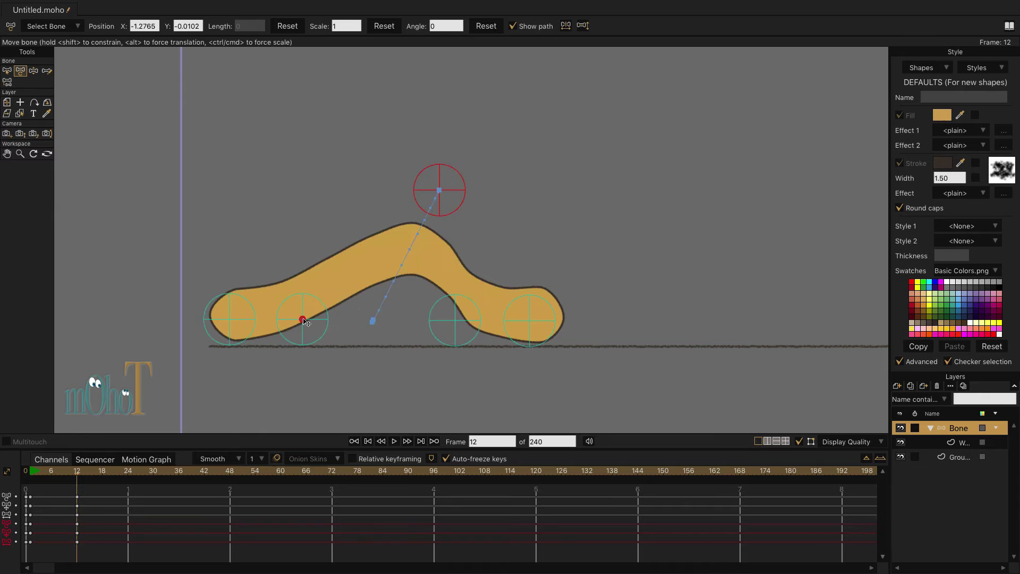
left_click_drag(302, 319, 368, 337)
left_click_drag(230, 319, 315, 321)
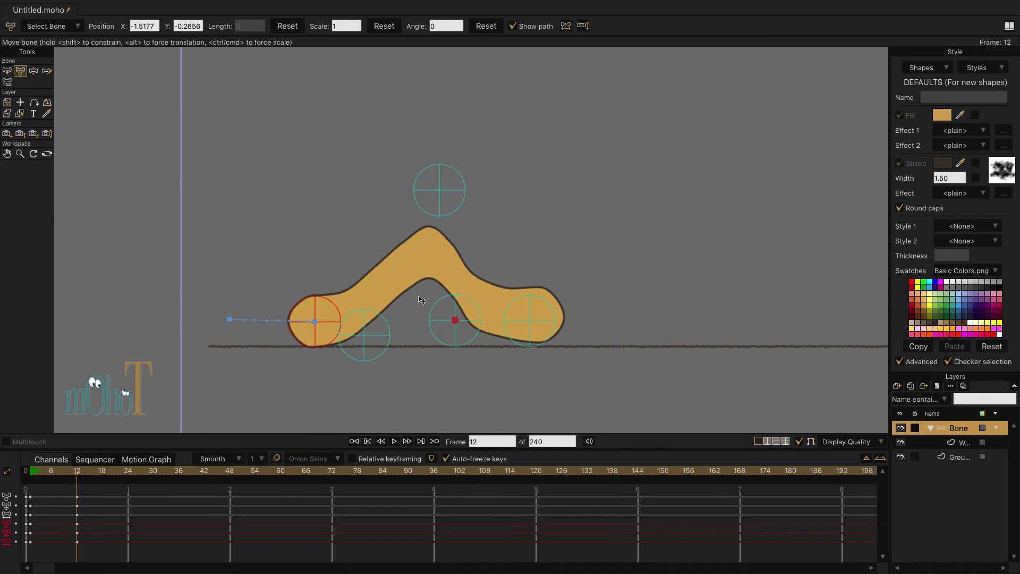
On frame 12, rotate the fourth bone slightly clockwise and the raised middle bone to about -14 degrees.
left_click_drag(457, 368, 448, 373)
left_click_drag(486, 206, 473, 213)
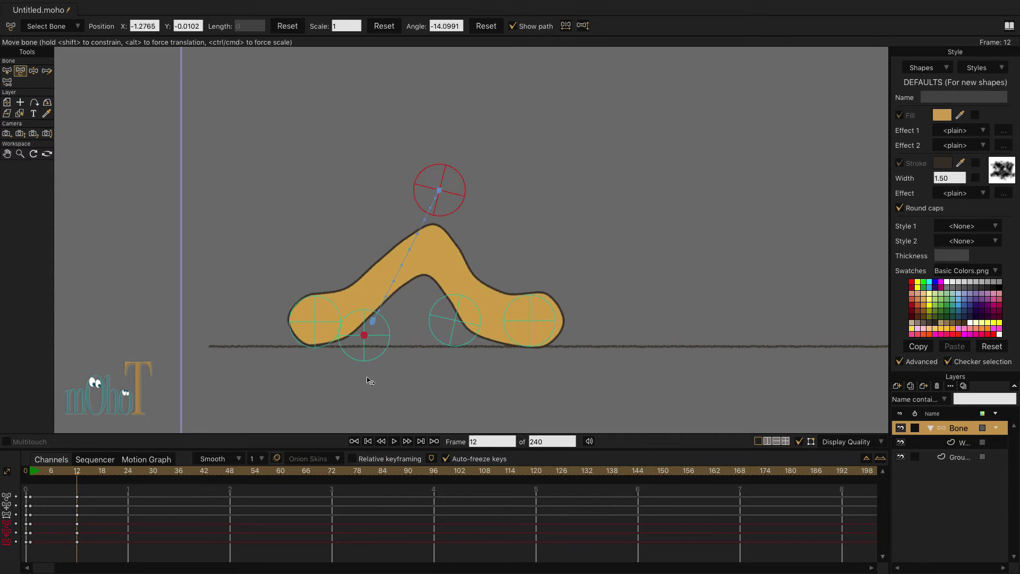
Try rotating and repositioning the second bone from the tail on frame 12, and undo the latest bone changes.
left_click_drag(368, 381, 412, 362)
key("ctrl+z")
key("ctrl+z")
key("ctrl+z")
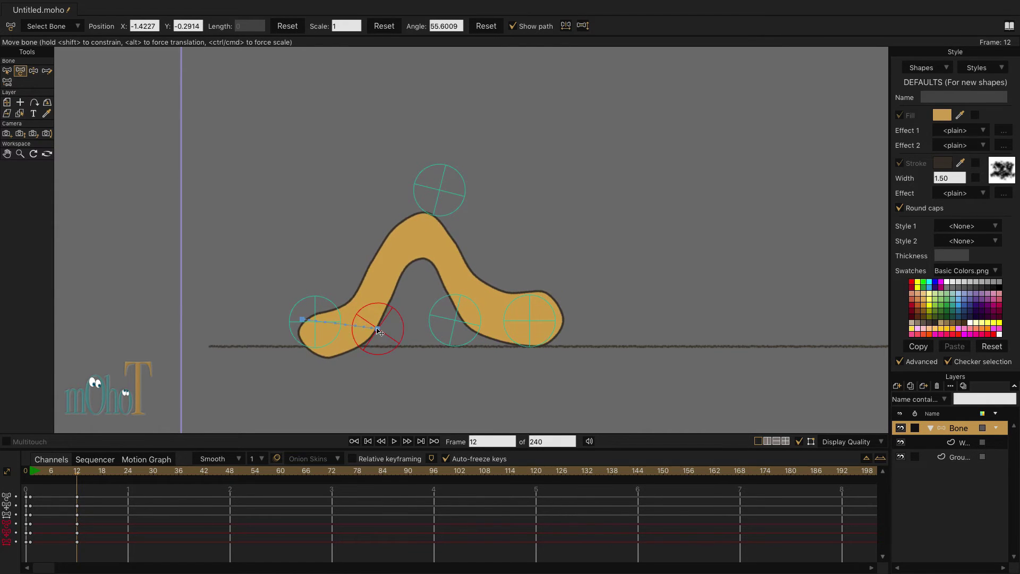
On frame 12, raise the fourth bone from the tail, and rotate the front bone to about 21 degrees and lower it slightly.
left_click_drag(472, 350, 470, 368)
left_click_drag(540, 367, 532, 331)
key("ctrl+z")
left_click_drag(535, 384, 545, 379)
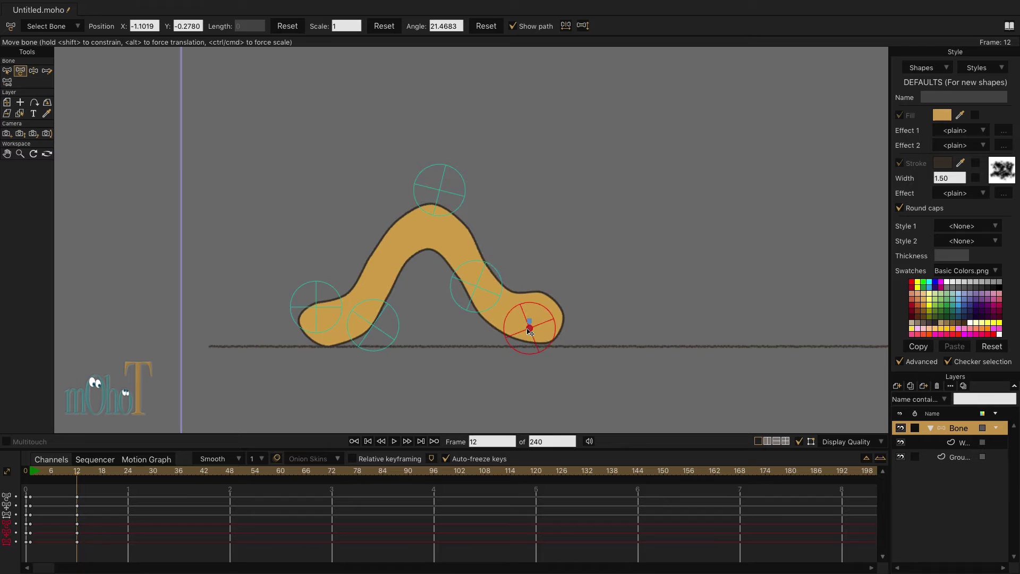
left_click_drag(529, 328, 526, 335)
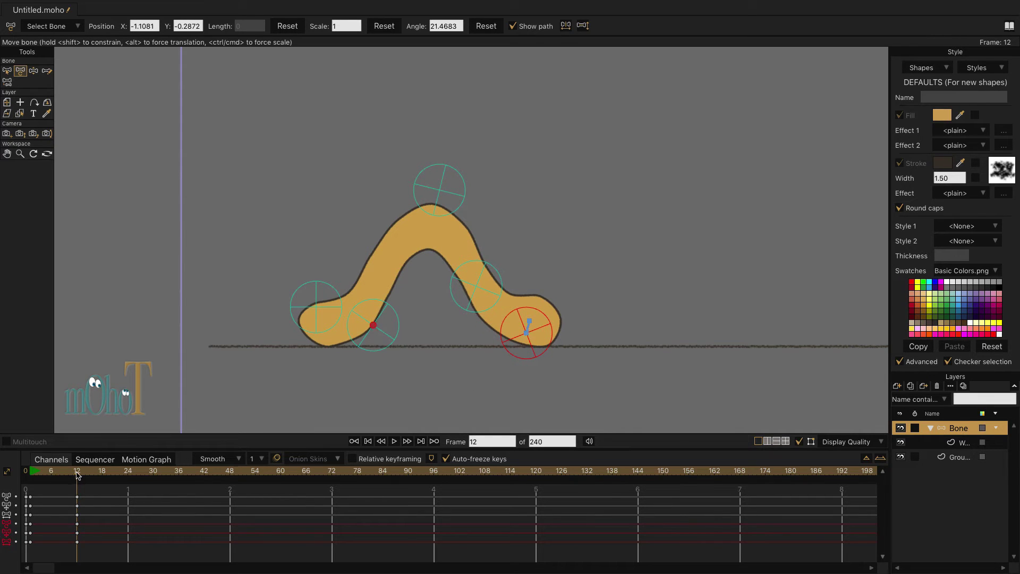
Rotate the raised middle bone to about -18 degrees on frame 12.
mouse_move(77, 472)
left_mouse_down()
mouse_move(32, 474)
mouse_move(75, 473)
left_mouse_up()
left_click(503, 221)
left_click(372, 321)
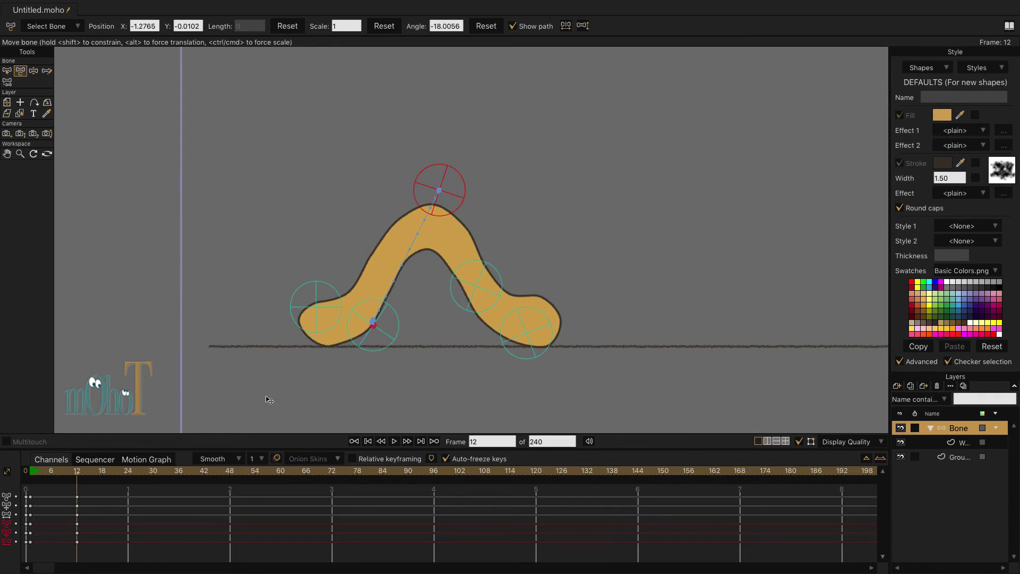
Copy the flat-pose keyframes from frame 1 and paste them at frame 24.
left_click_drag(77, 473, 30, 543)
left_click_drag(78, 476, 130, 475)
key("ctrl+v")
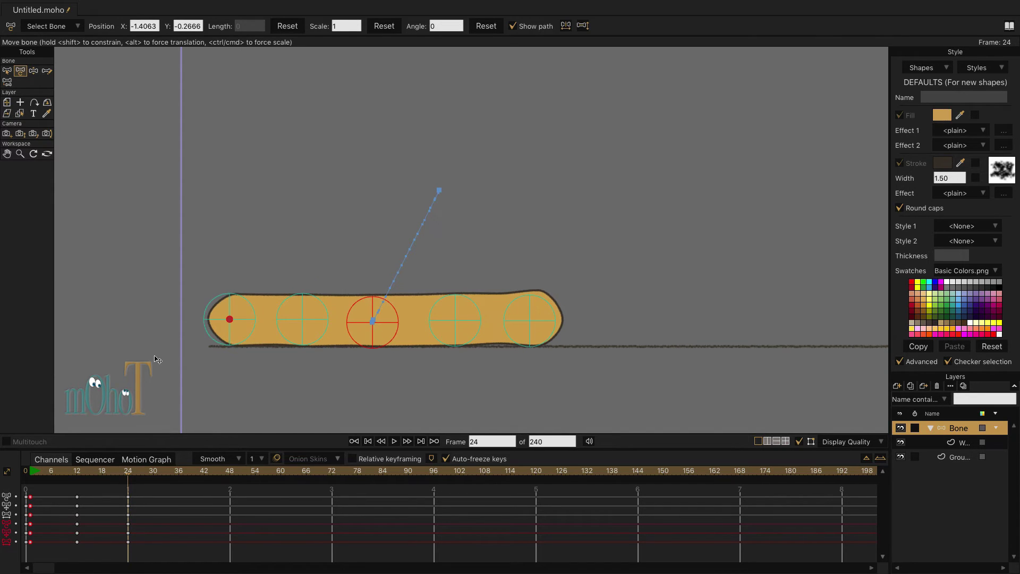
With onion skins showing the earlier poses, move all five bones forward on frame 24 until the tail matches its frame 12 position.
key("ctrl+a")
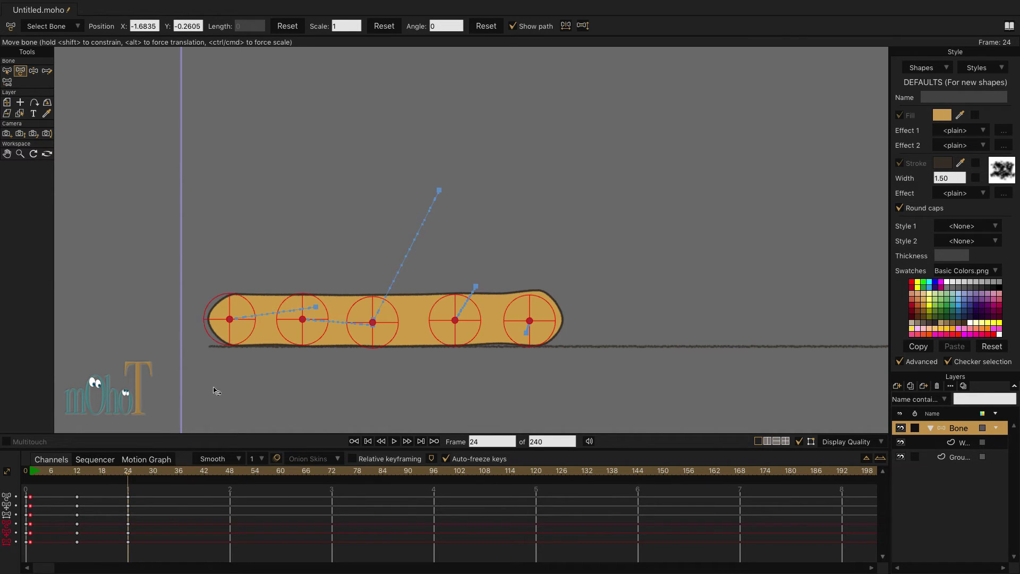
left_click(276, 458)
left_click(31, 480)
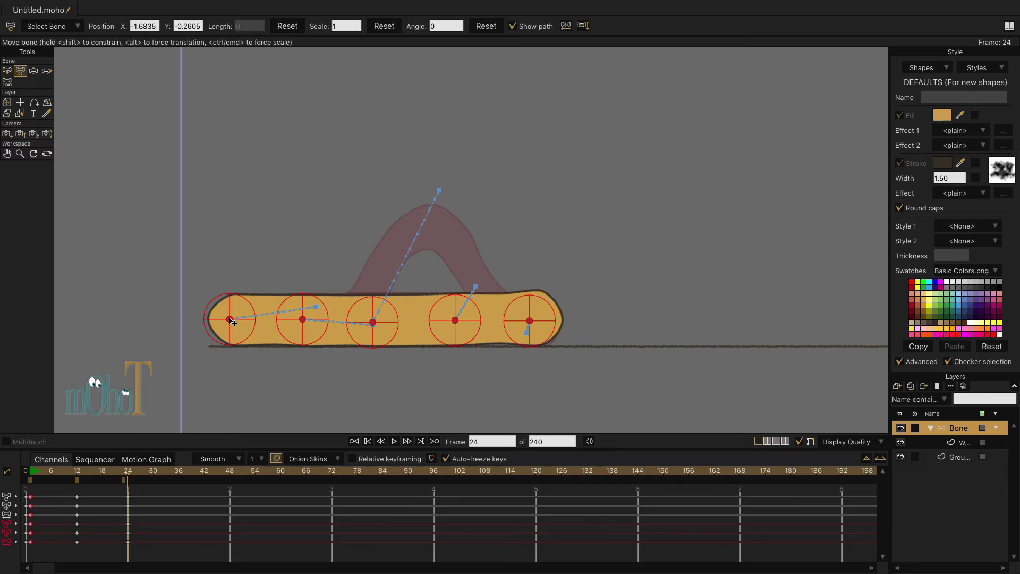
left_click_drag(232, 321, 325, 322)
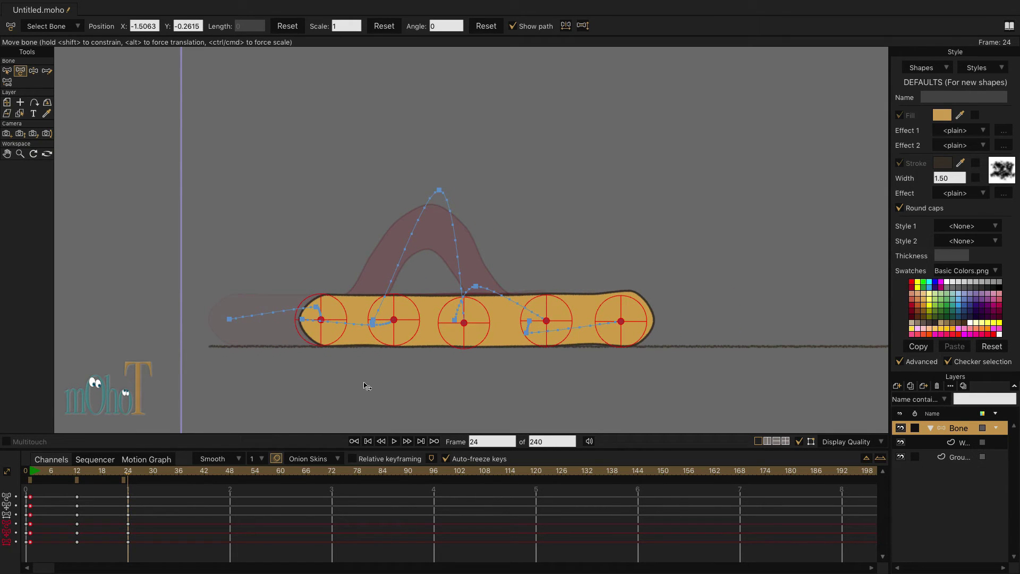
On frame 12, scale the fourth bone from the tail to 1.14.
left_click_drag(128, 476, 76, 504)
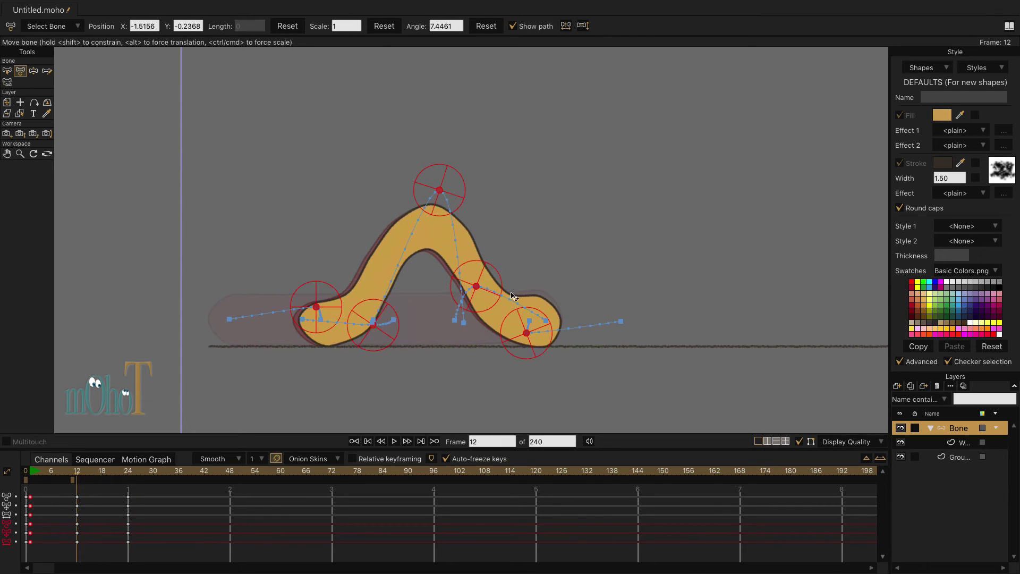
left_click(7, 70)
left_click(34, 71)
left_click(20, 70)
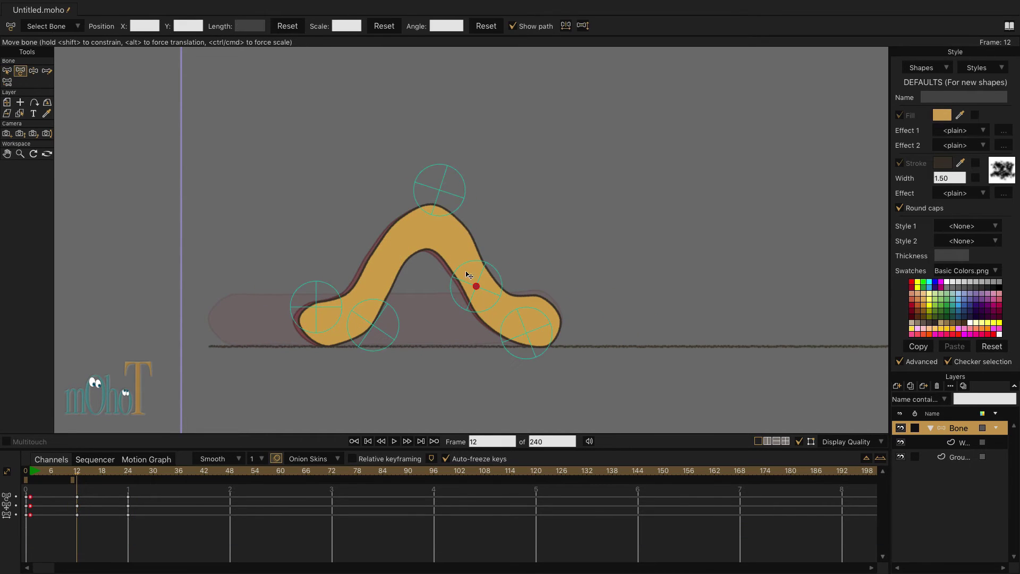
left_click(477, 288)
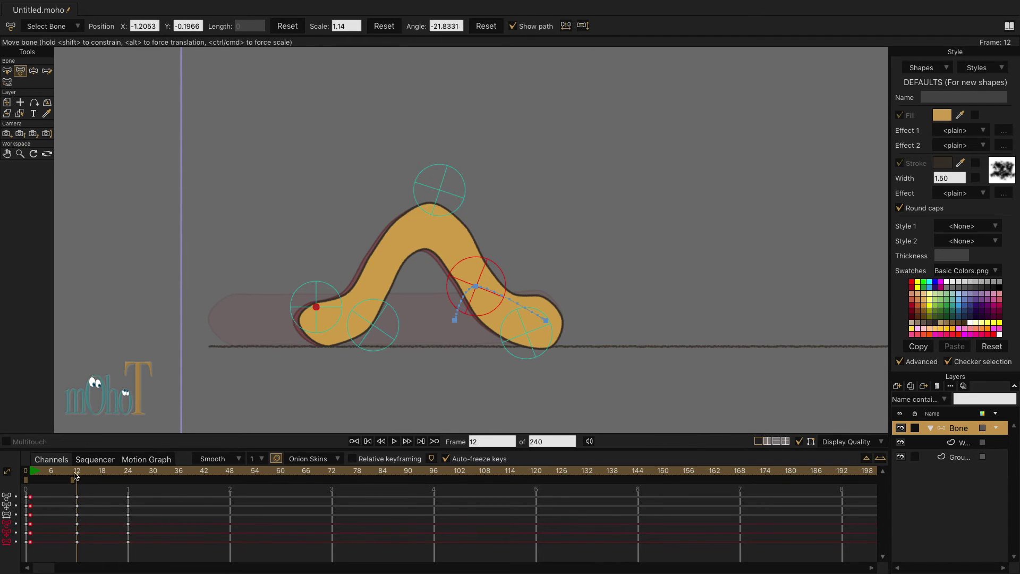
Set the frame 24 keyframes to Cycle interpolation back to frame 1, with Additive cycle enabled.
left_click_drag(75, 472, 121, 558)
left_click(31, 494)
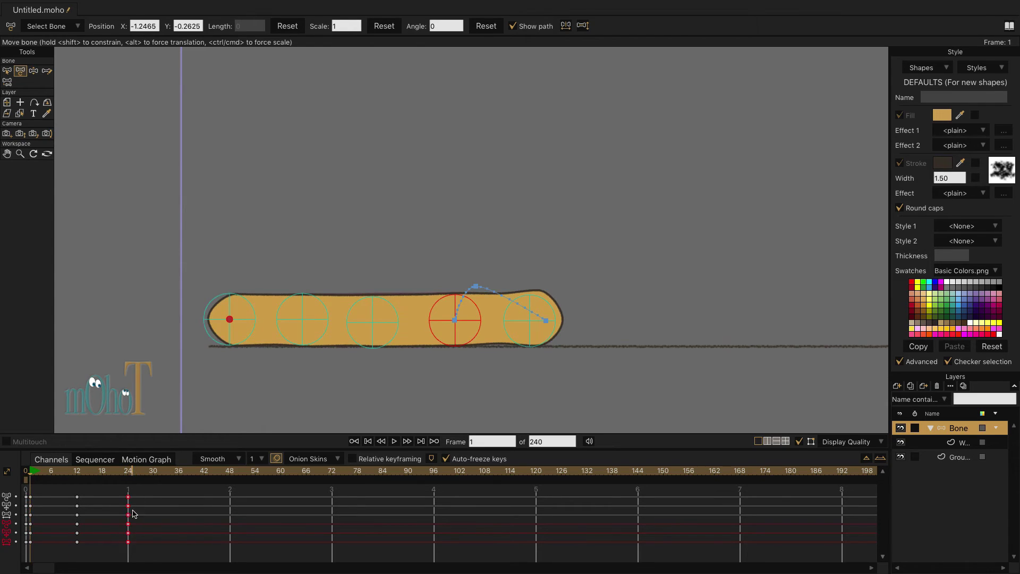
right_click(130, 502)
left_click(149, 470)
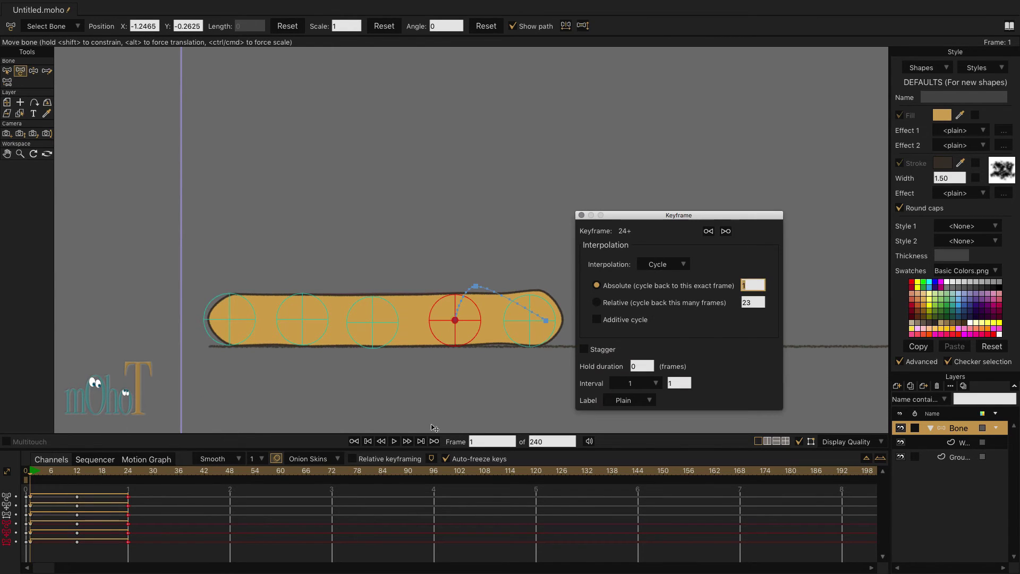
left_click(597, 320)
left_click(581, 215)
Extend the end of the animation to frame 362.
scroll(673, 355, "down", 6)
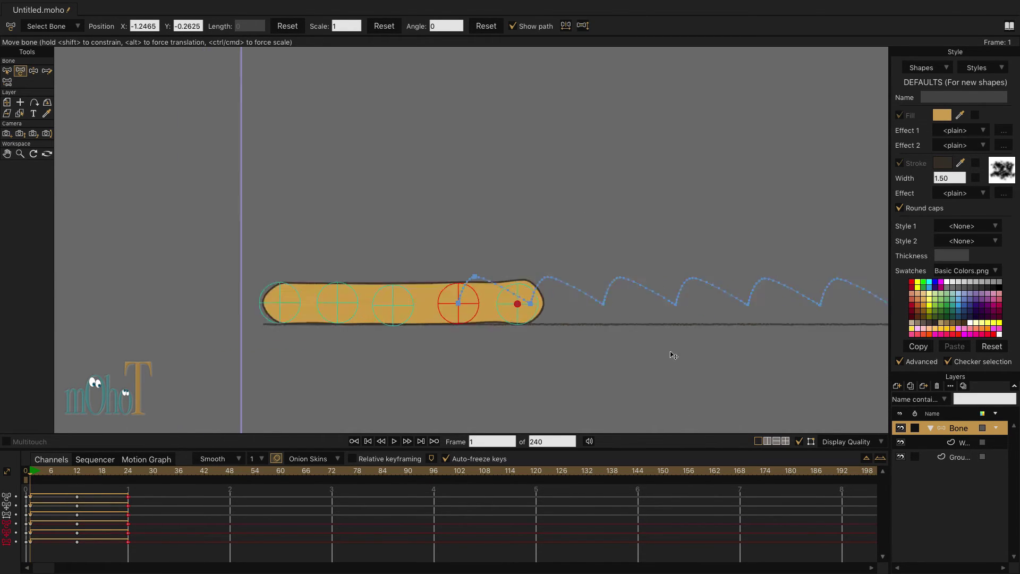
left_click_drag(762, 355, 493, 342)
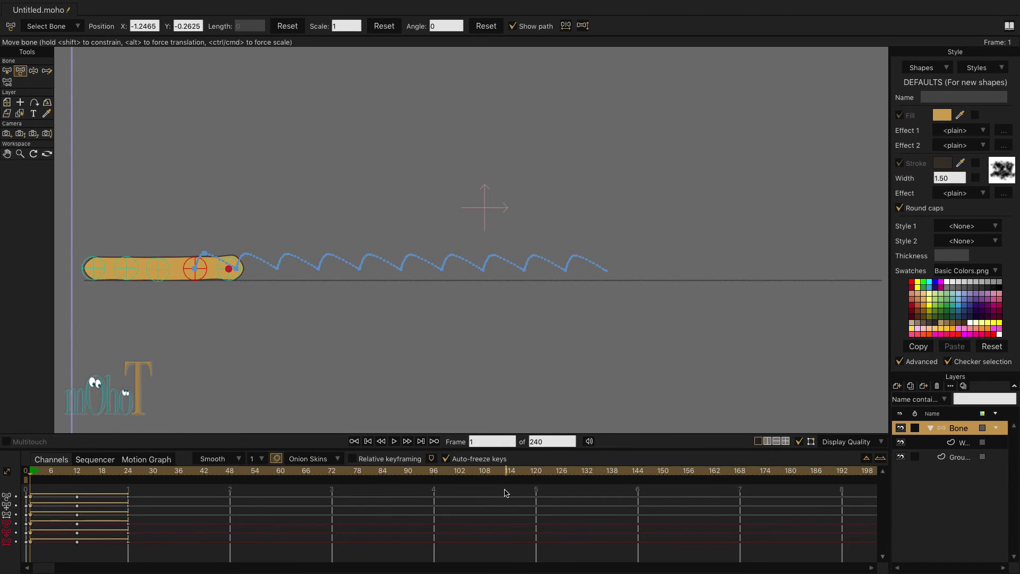
scroll(505, 492, "down", 3)
scroll(439, 506, "up", 4)
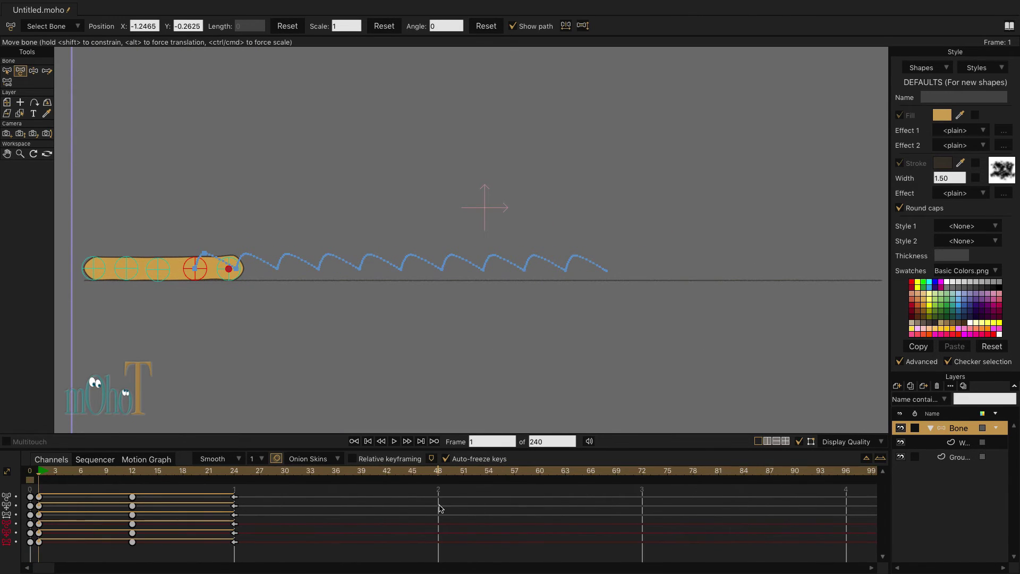
scroll(462, 502, "down", 2)
left_click(794, 472, "alt")
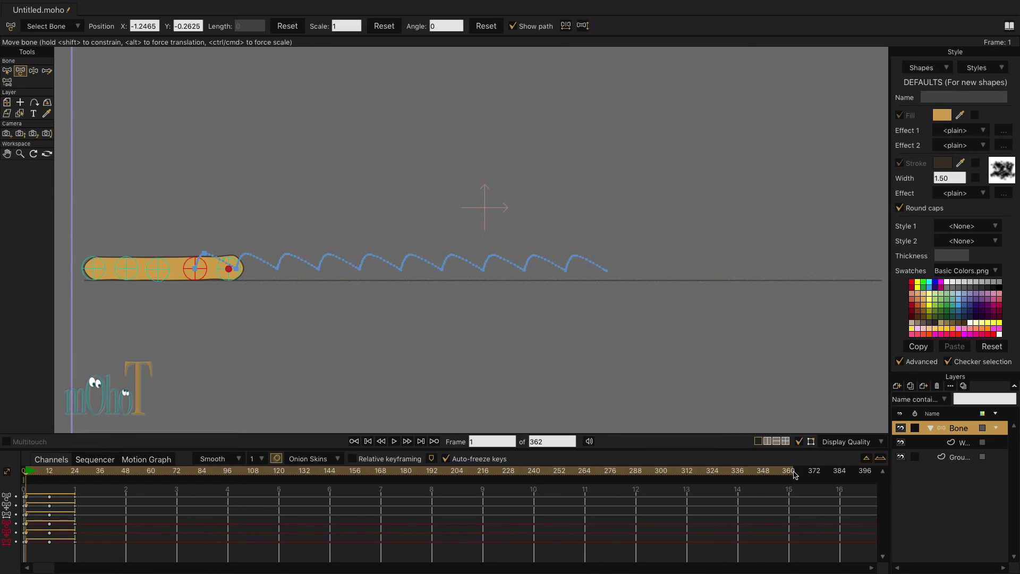
scroll(638, 365, "down", 1)
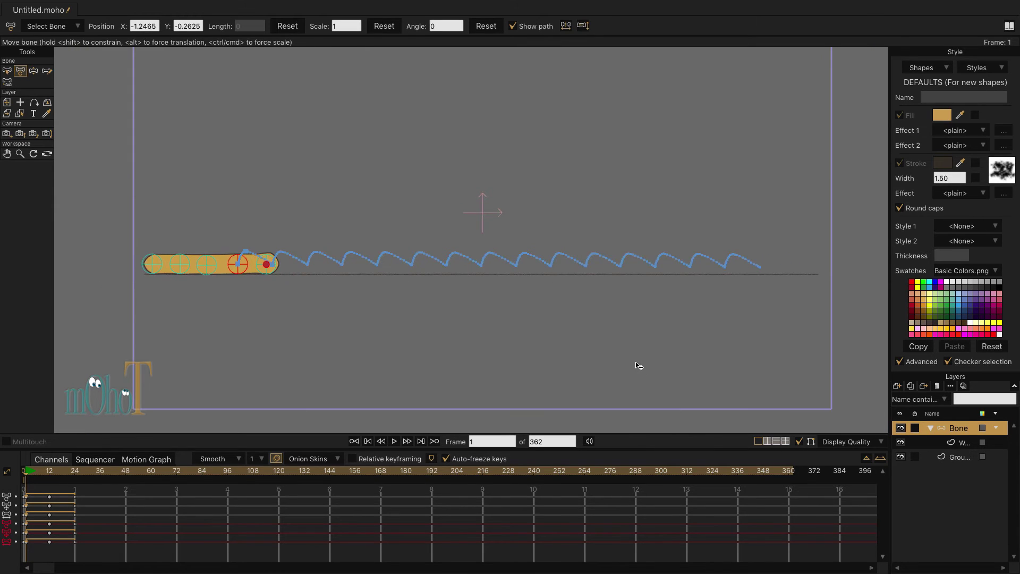
Hide the bone overlays, play the worm's walk along the ground line, and rewind to the start.
left_click(964, 444)
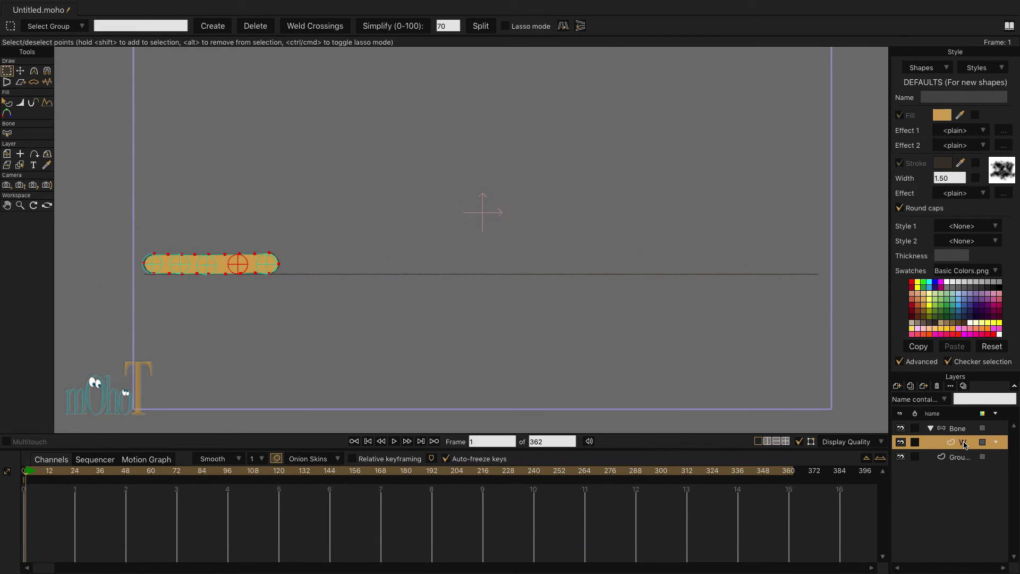
left_click(799, 442)
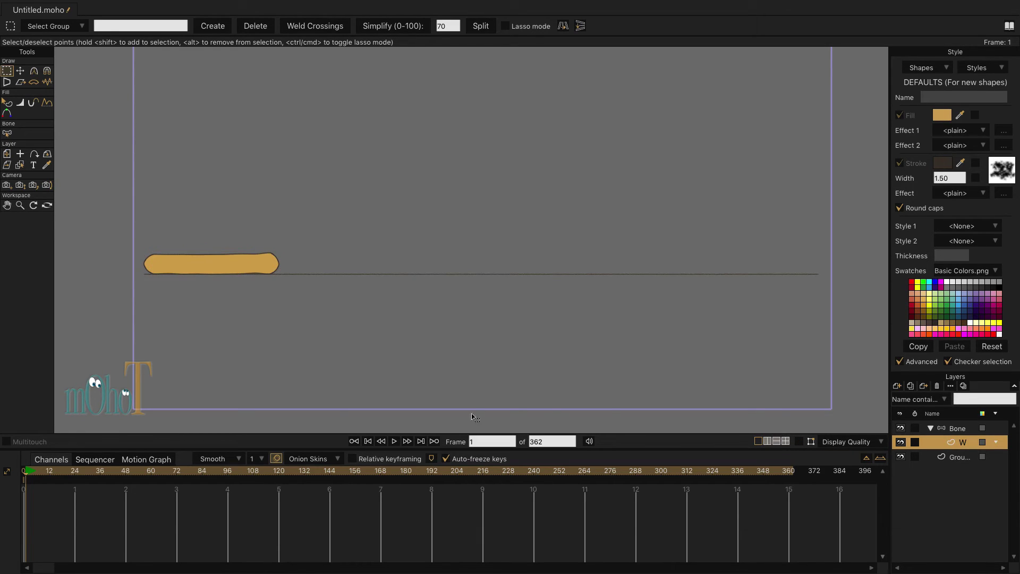
left_click(395, 442)
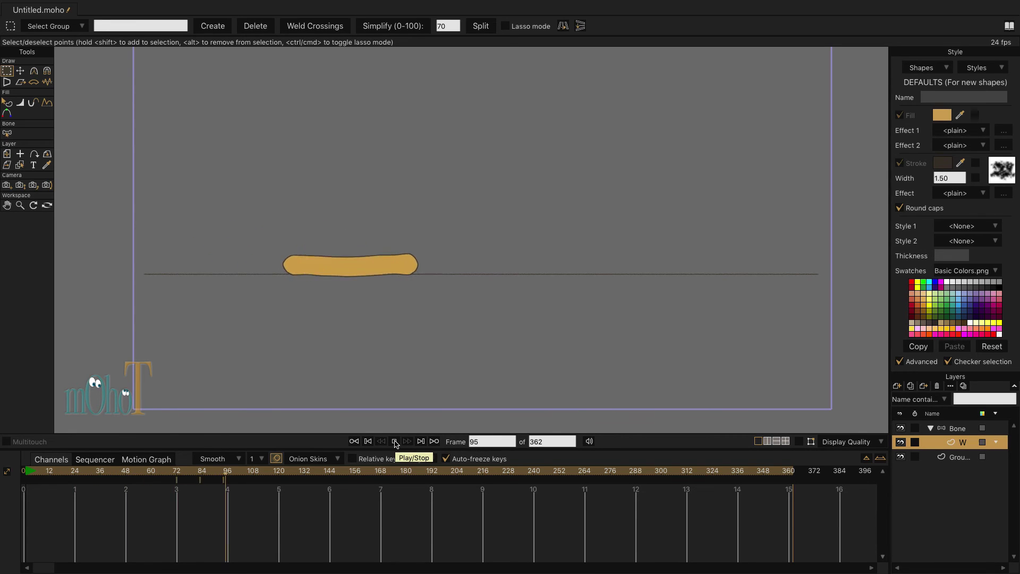
left_click(395, 444)
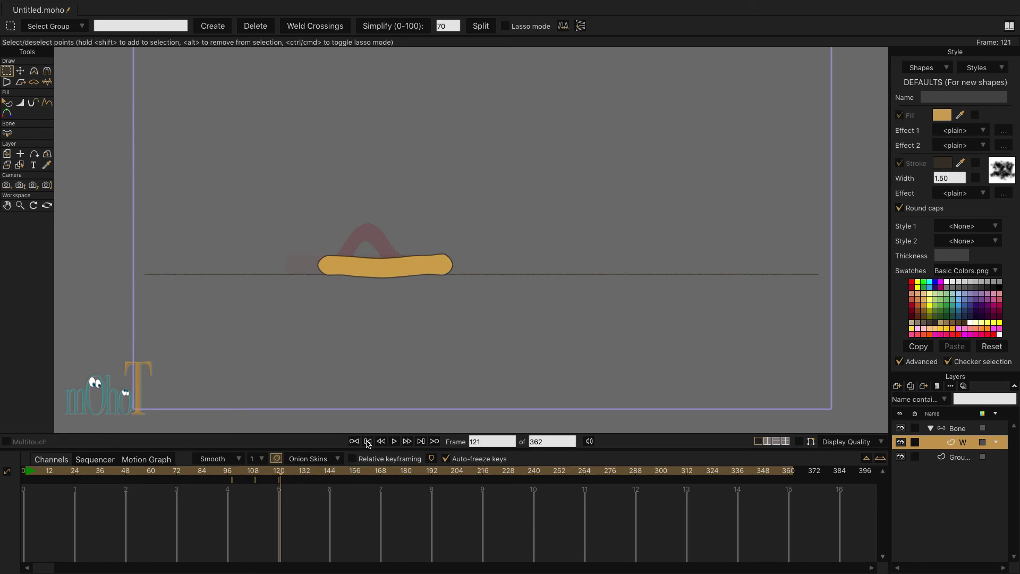
left_click(368, 441)
Show the bones again and, on frame 12, raise the second bone from the tail and lower the tail-end bone toward the ground.
left_click(958, 429)
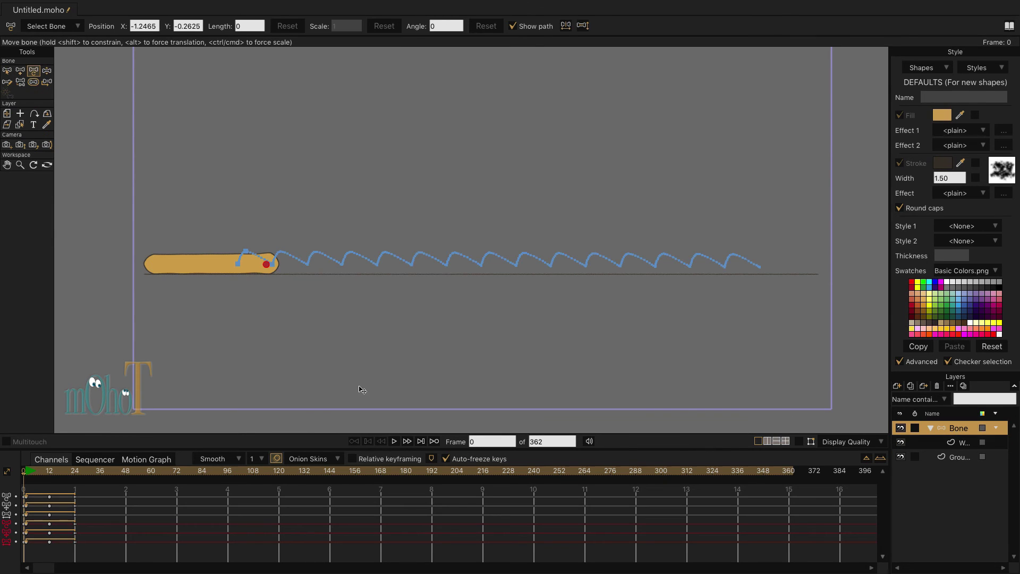
left_click(799, 441)
scroll(175, 237, "up", 5)
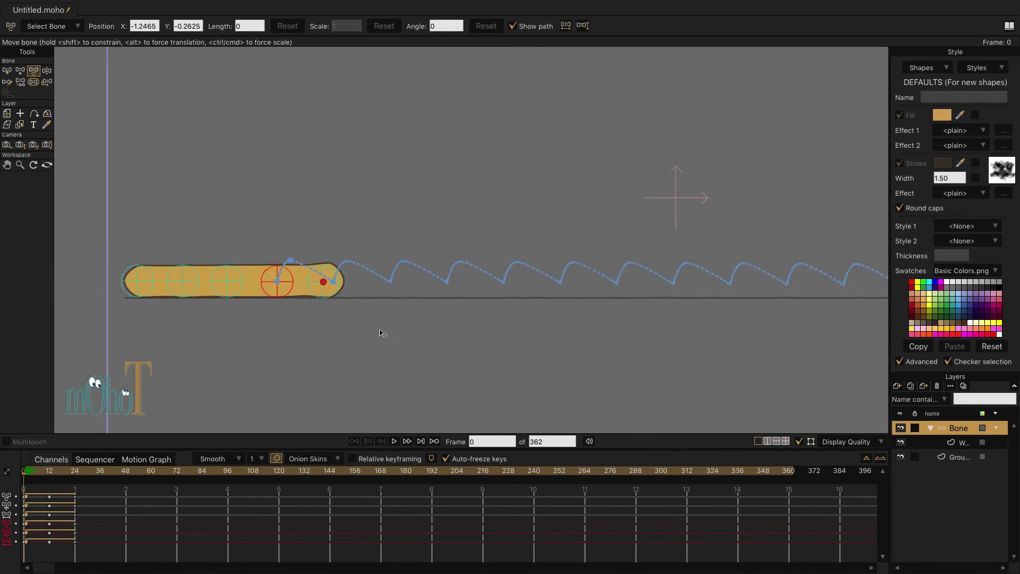
left_click_drag(362, 331, 492, 324)
left_click(49, 472)
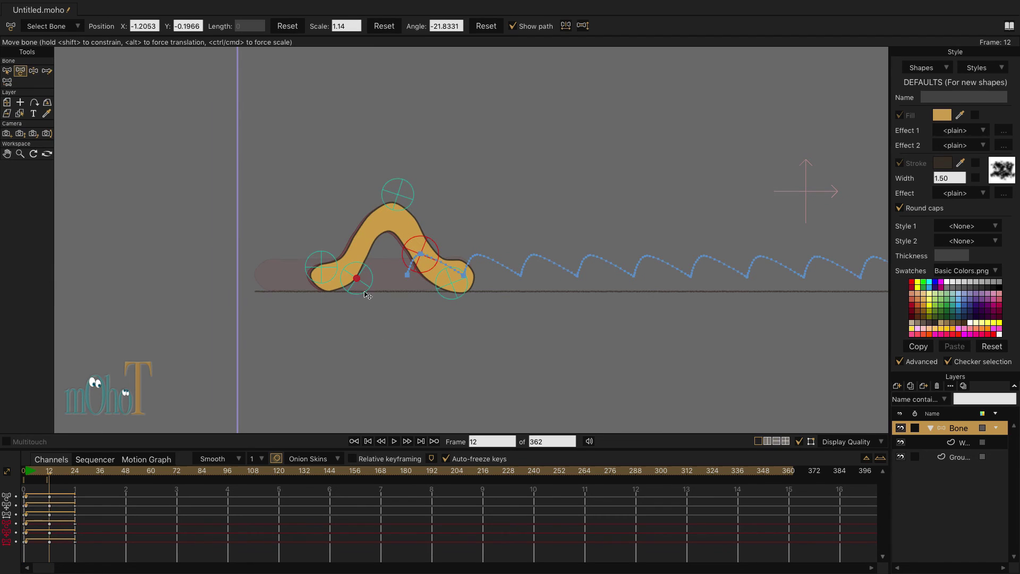
left_click_drag(359, 282, 323, 282)
left_click(363, 257)
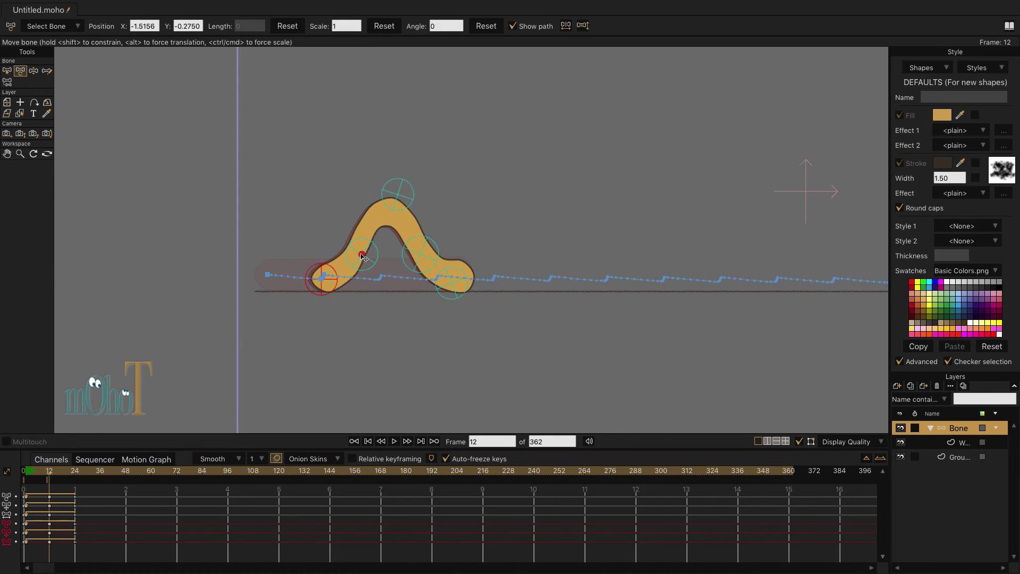
On frame 12, nudge the two tail-end bones and raise the front bone to a Y position of about -0.282.
left_click_drag(361, 255, 358, 250)
left_click_drag(322, 279, 321, 277)
left_click(449, 290)
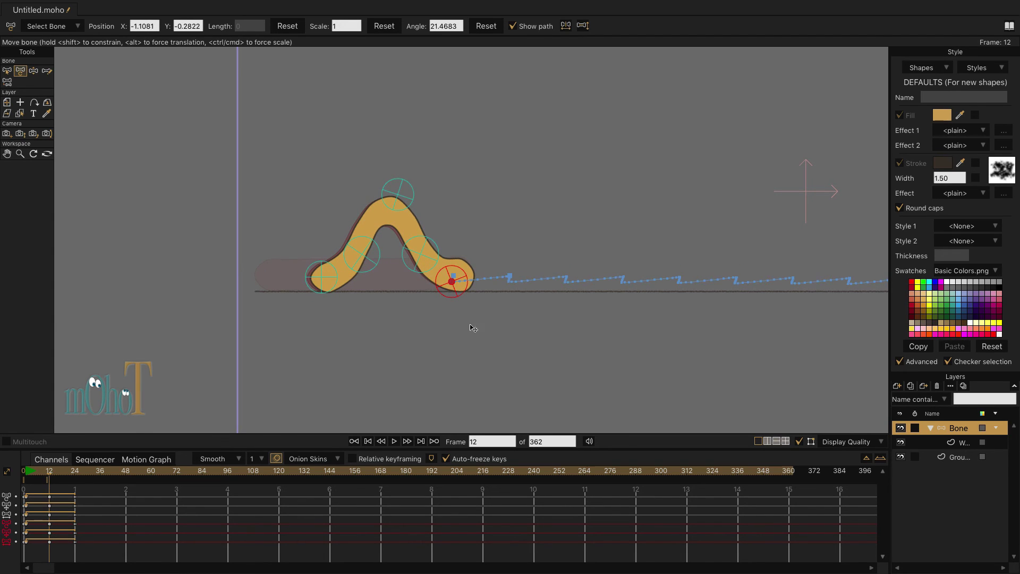
Rewind to the start and play the animation to check the refined inching motion.
scroll(582, 348, "down", 8)
scroll(728, 289, "up", 4)
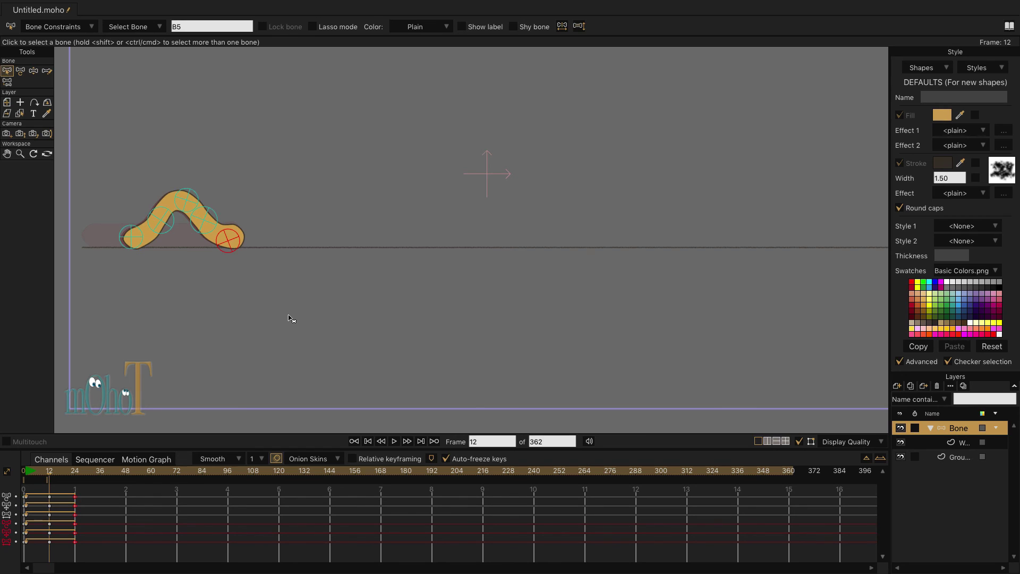
left_click(367, 441)
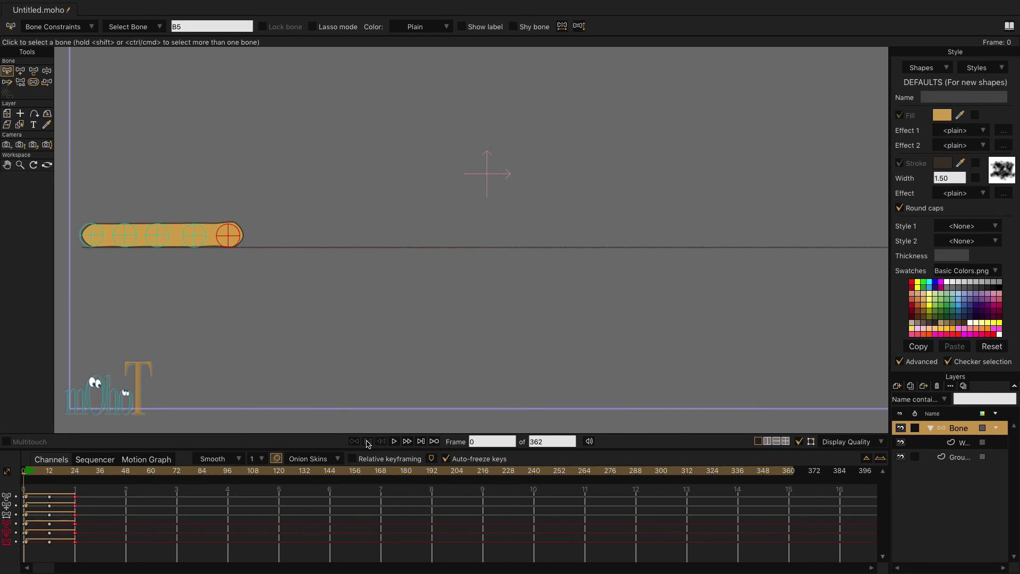
left_click(393, 441)
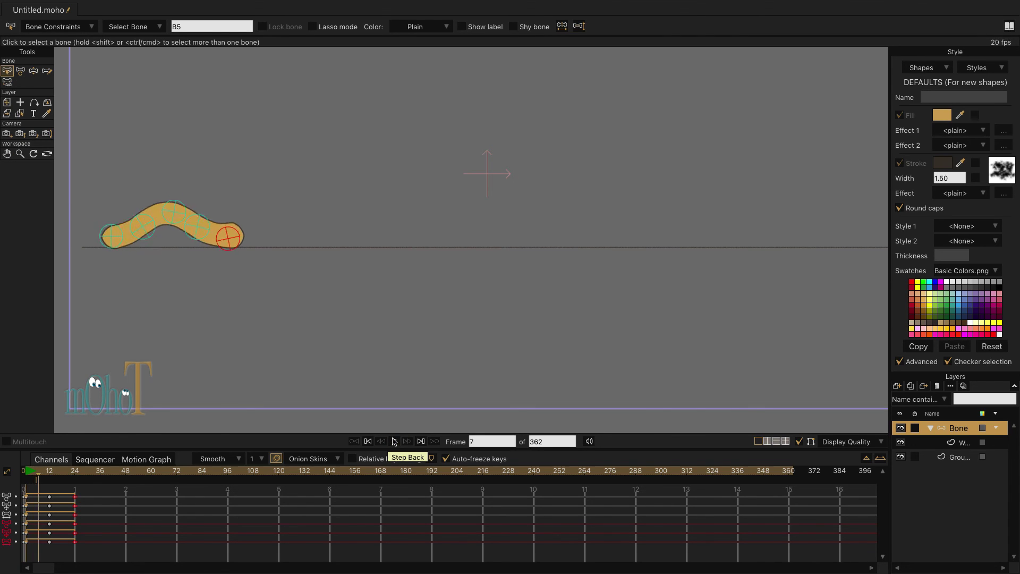